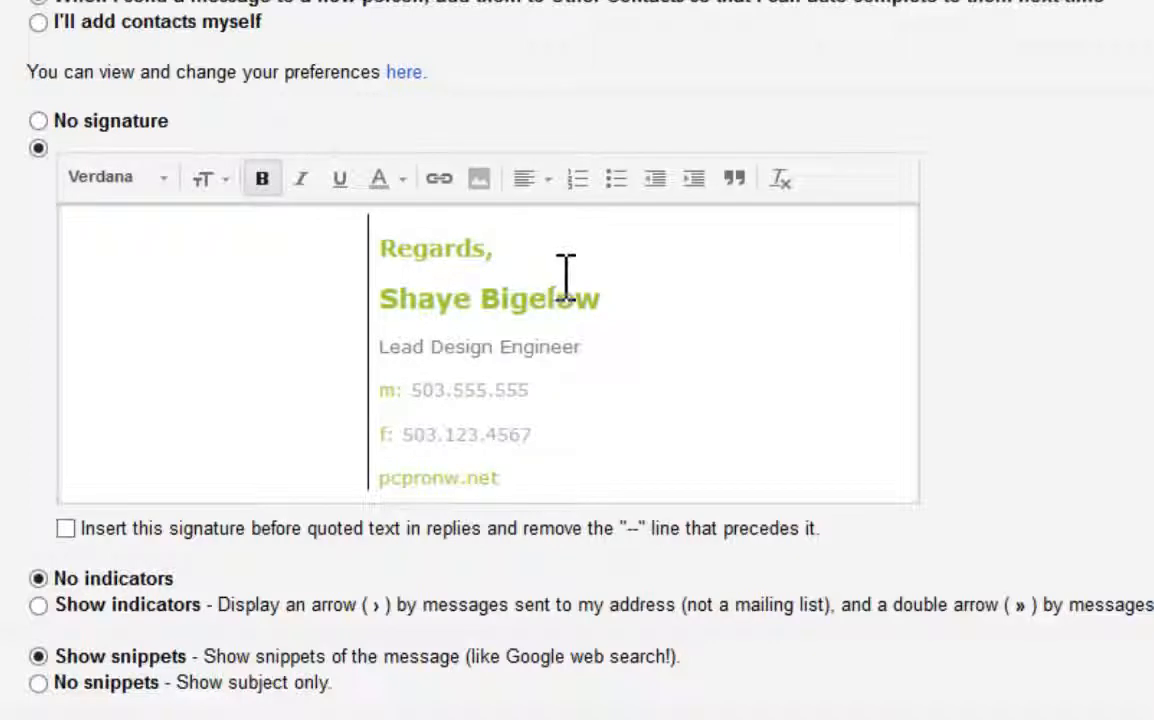
- Tighten the signature by replacing the paragraph breaks after "Regards,", the name and the mobile number with single line breaks
{"action": "key", "text": "Delete"}
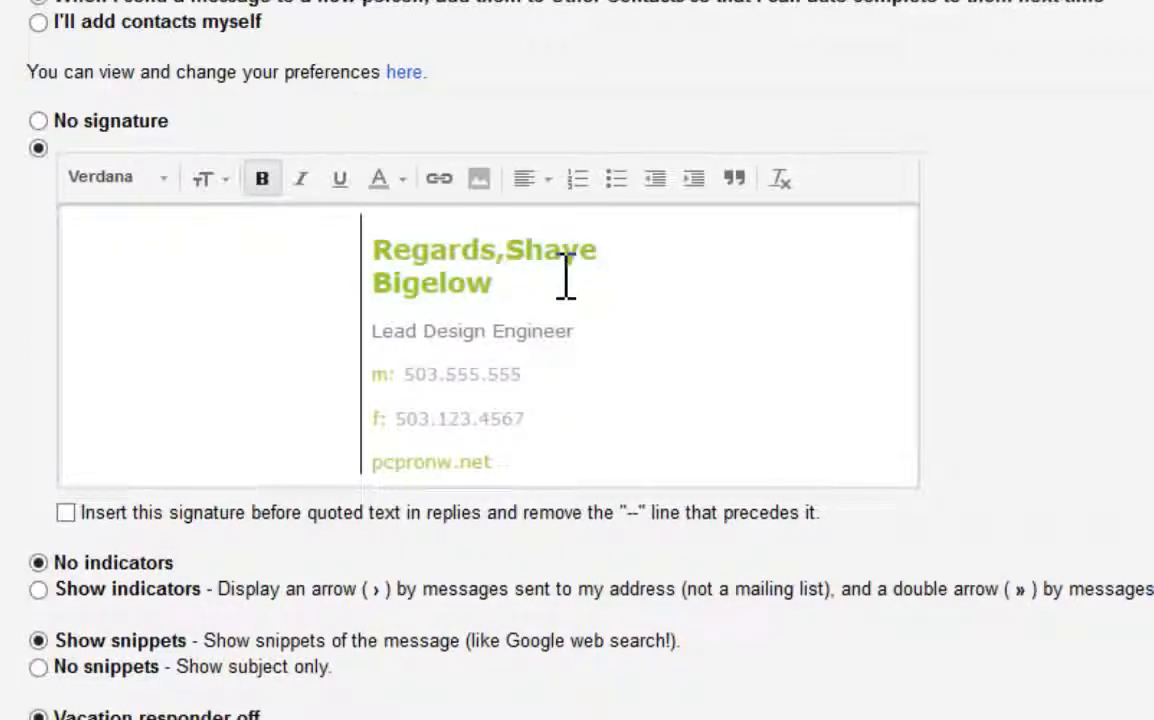
{"action": "key", "text": "shift+Return"}
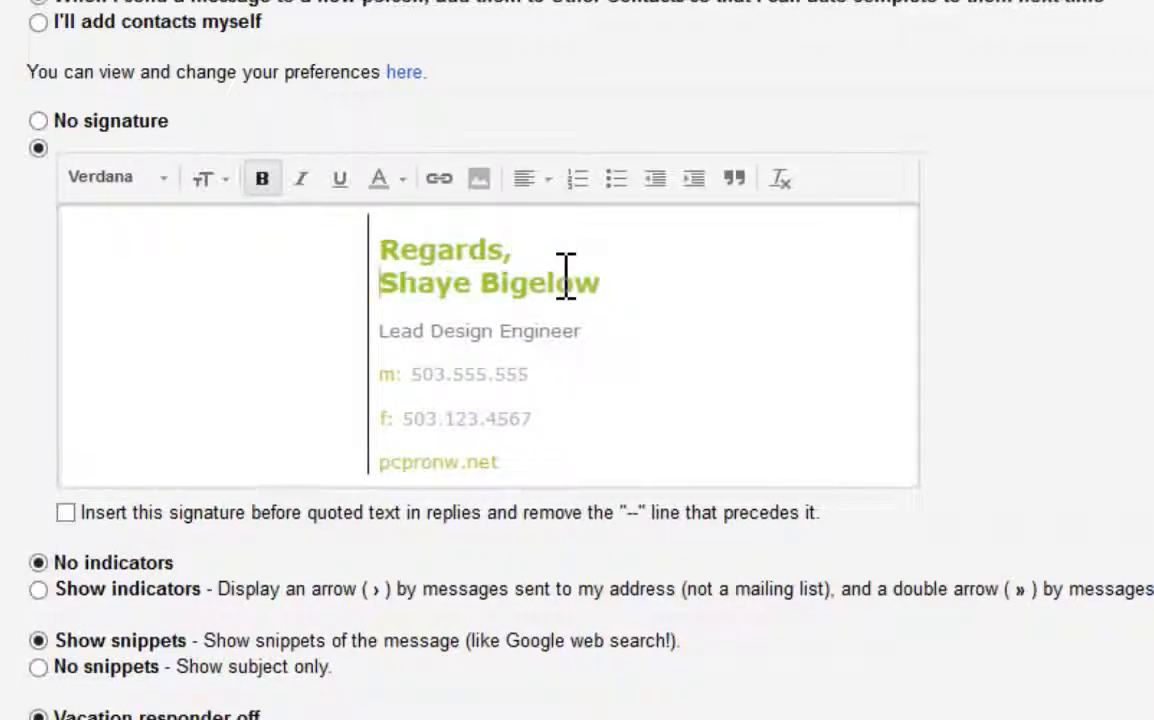
{"action": "left_click", "coordinate": [635, 302]}
{"action": "key", "text": "ctrl+b"}
{"action": "key", "text": "Delete"}
{"action": "key", "text": "shift+Return"}
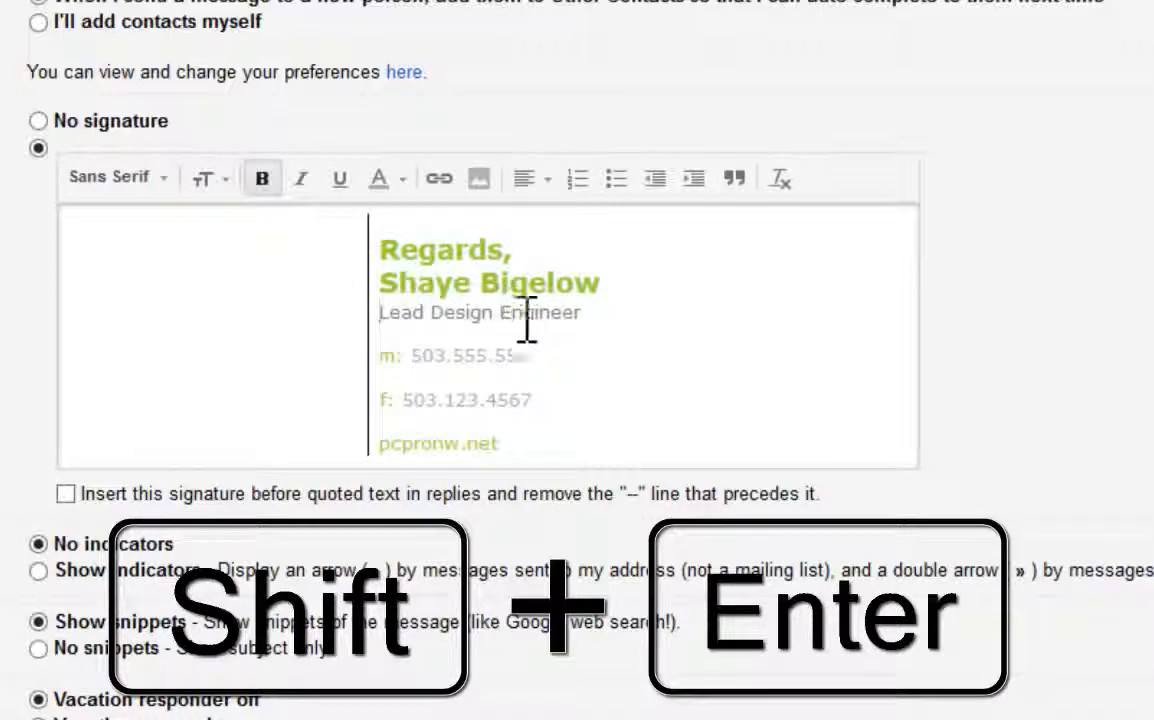
{"action": "left_click", "coordinate": [565, 358]}
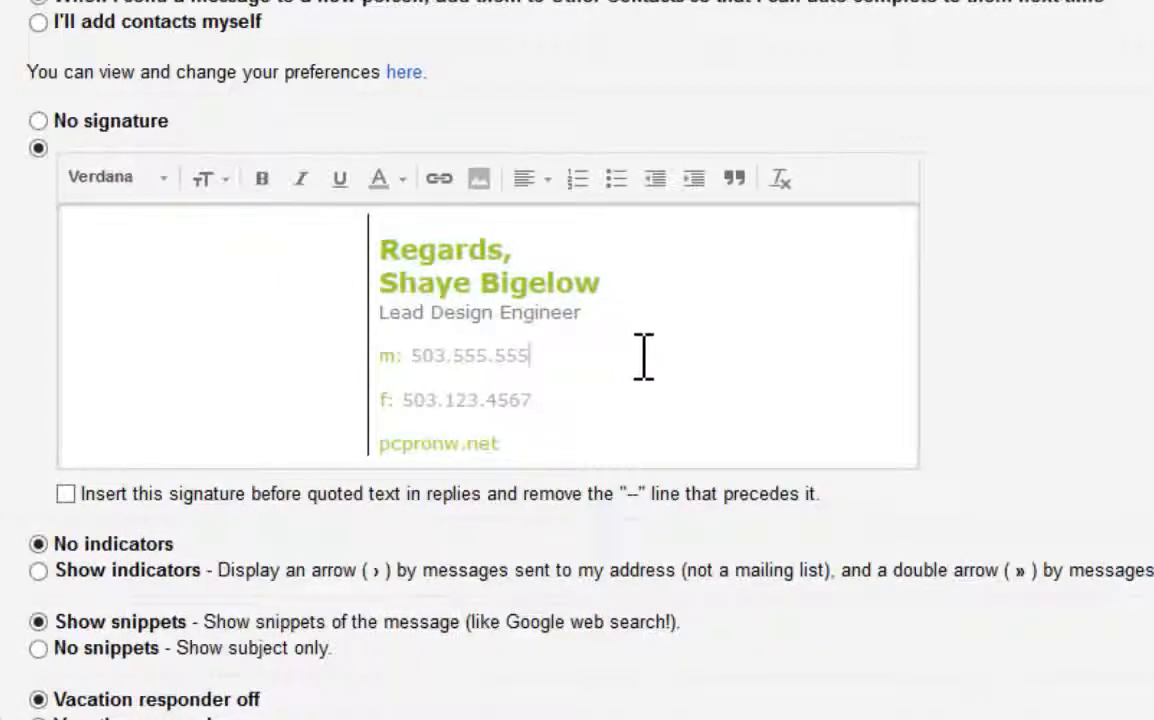
{"action": "key", "text": "Delete"}
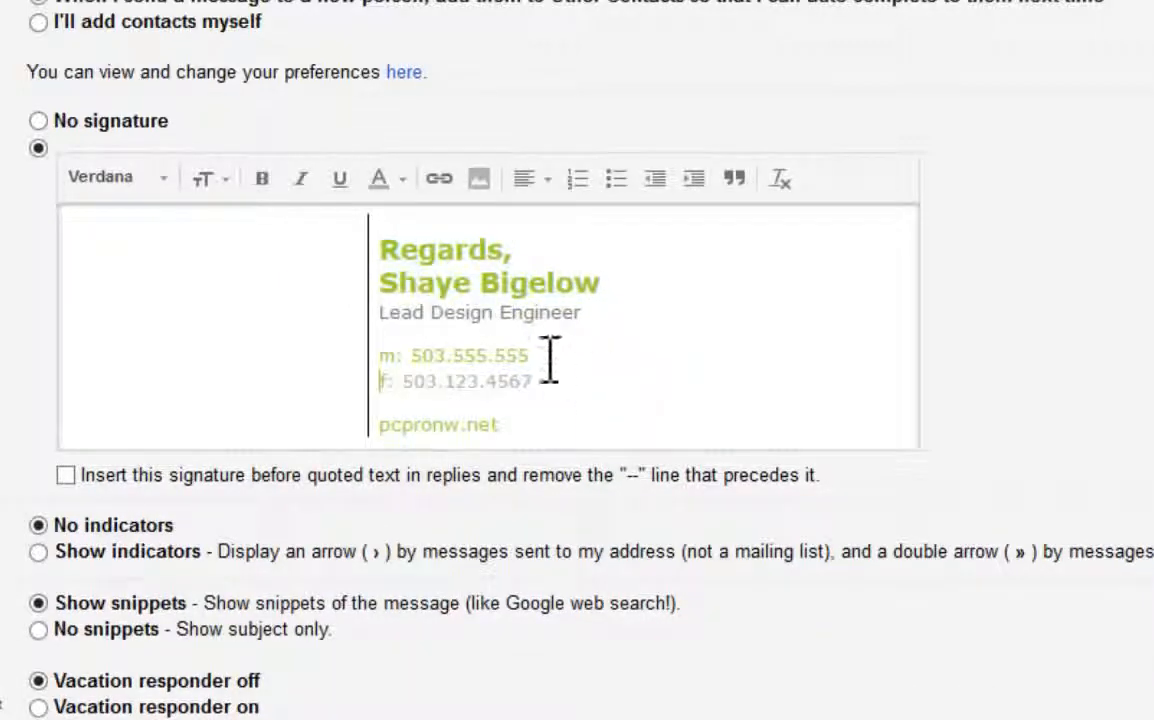
- Change the text color of the mobile and fax numbers in the signature to medium gray
{"action": "left_click", "coordinate": [549, 360]}
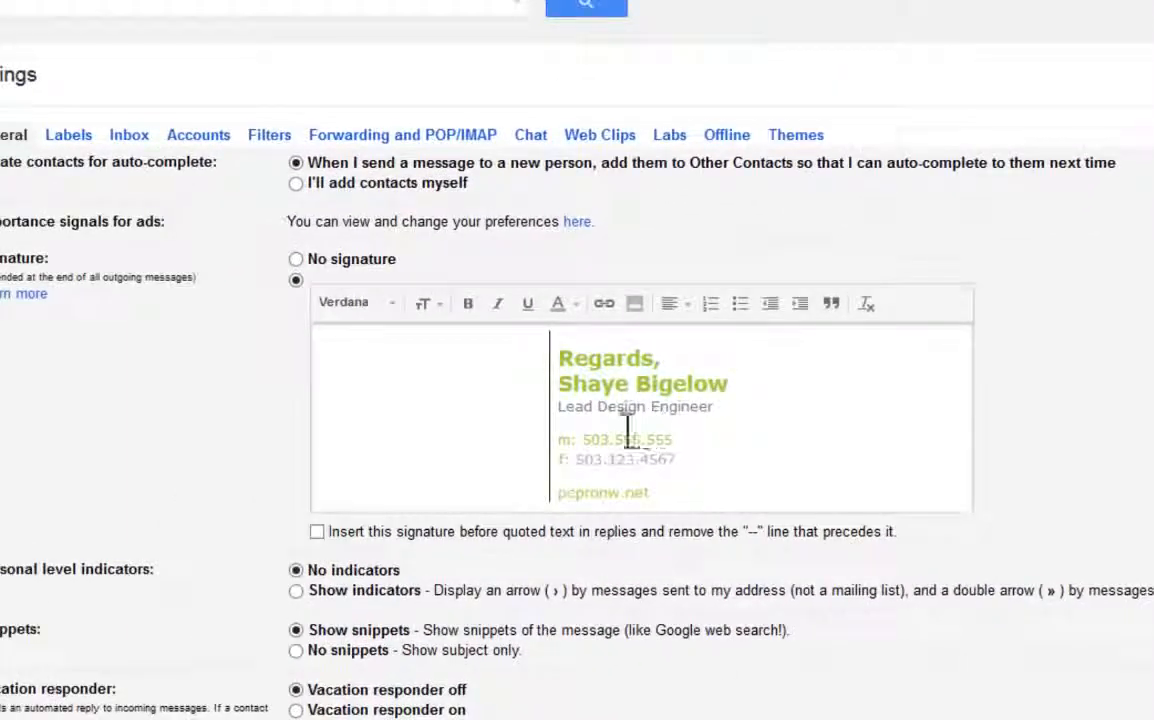
{"action": "left_click_drag", "start_coordinate": [672, 440], "coordinate": [583, 440]}
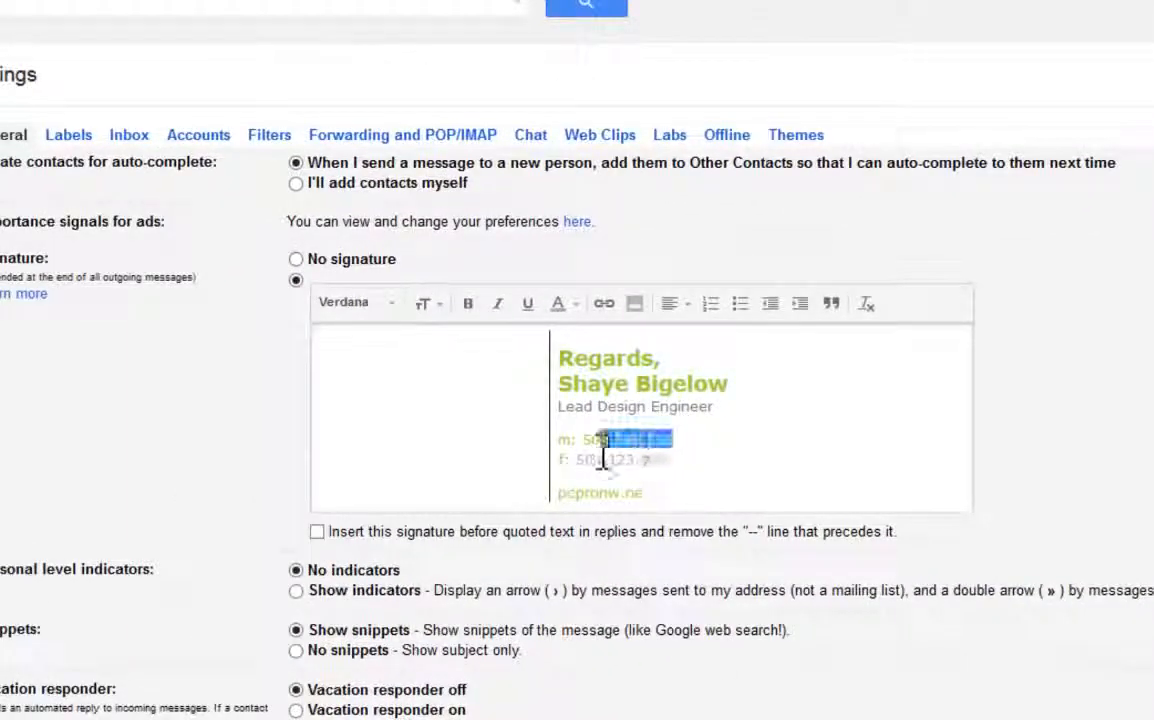
{"action": "left_click", "coordinate": [578, 304]}
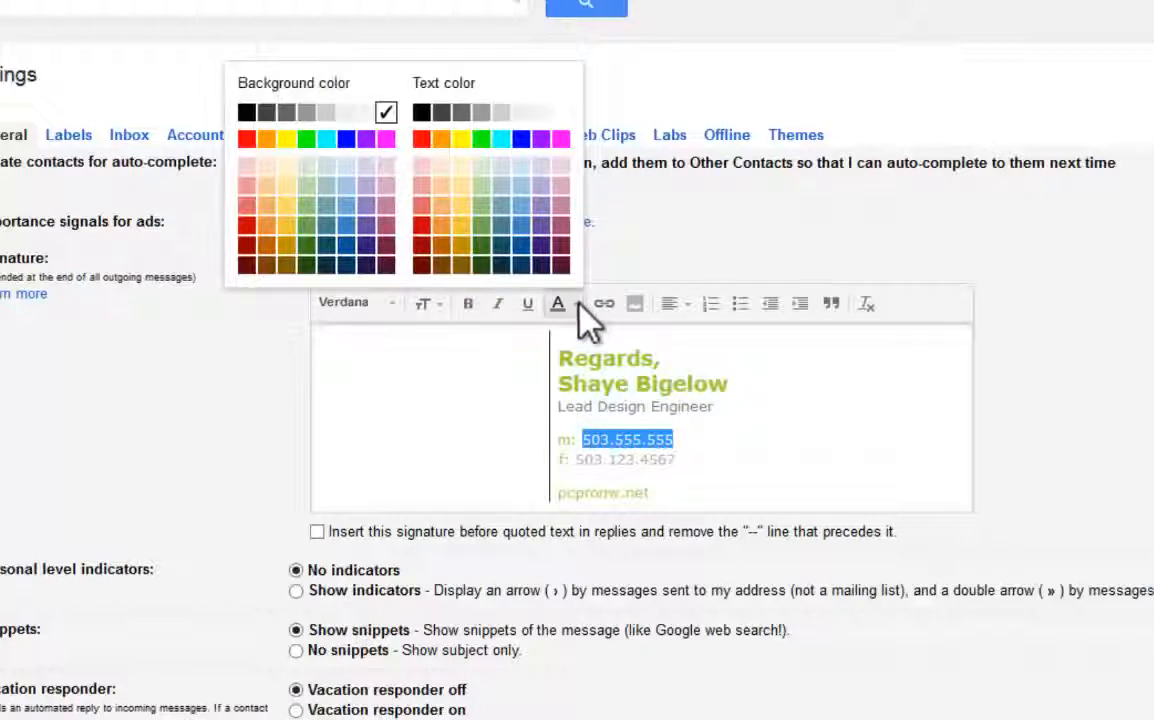
{"action": "left_click", "coordinate": [481, 113]}
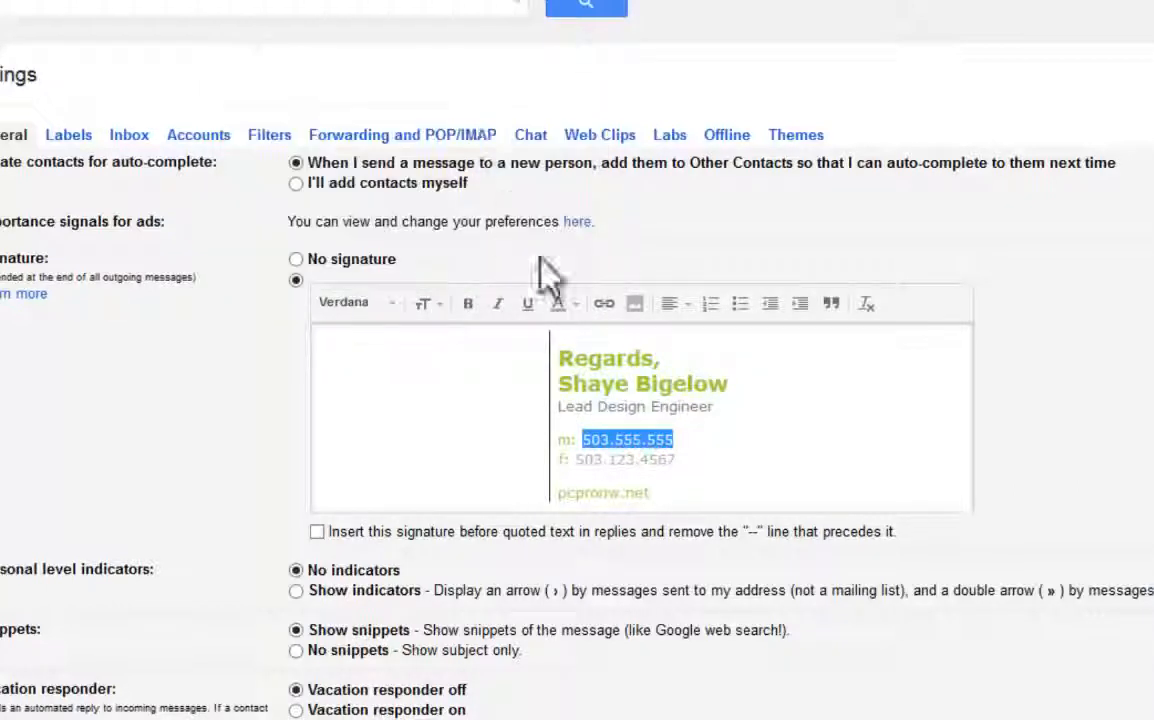
{"action": "left_click", "coordinate": [677, 446]}
{"action": "left_click_drag", "start_coordinate": [677, 460], "coordinate": [588, 462]}
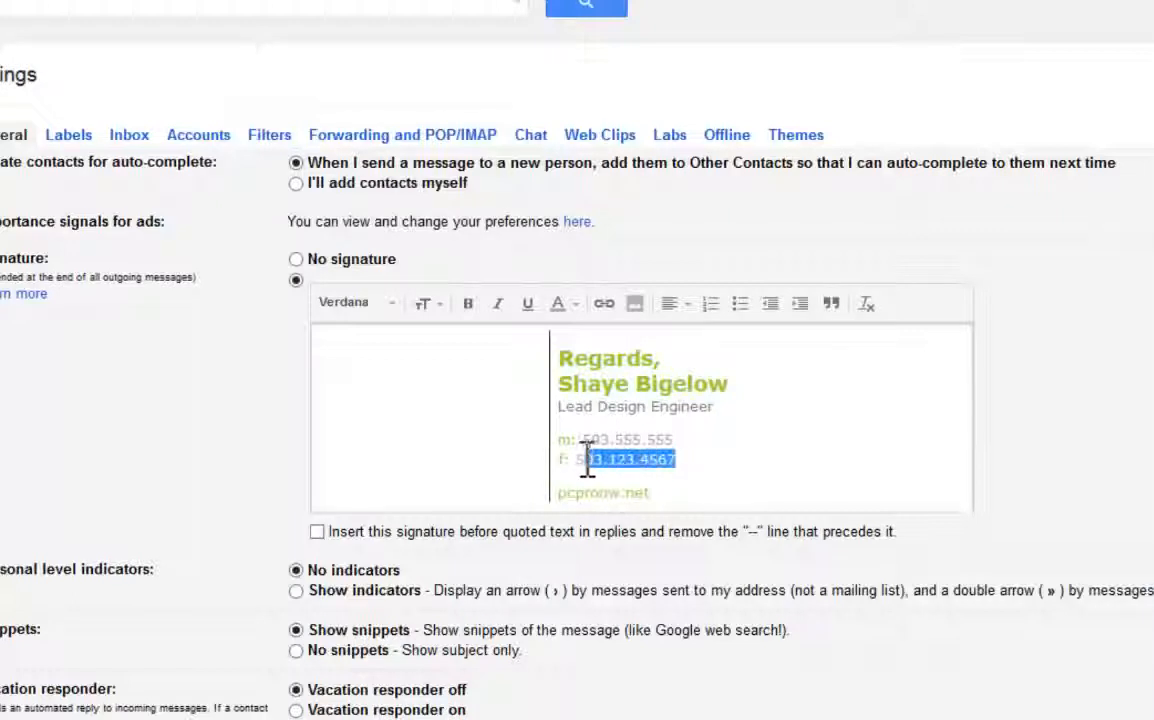
{"action": "left_click", "coordinate": [566, 304]}
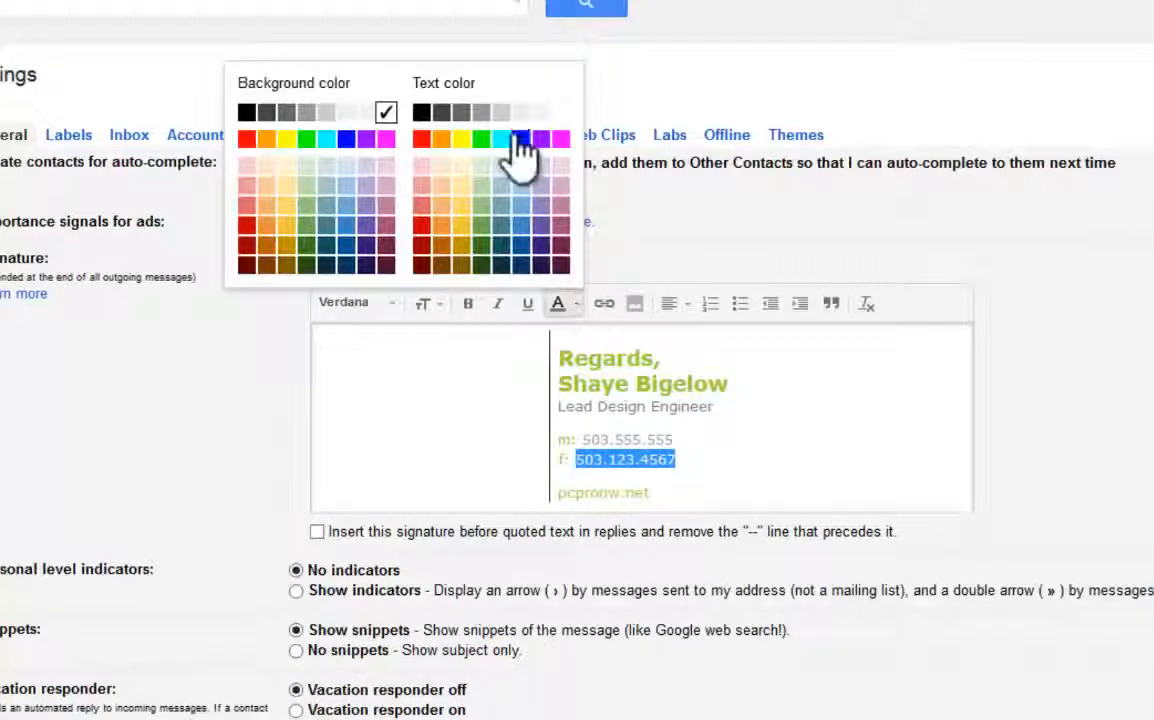
{"action": "left_click", "coordinate": [481, 113]}
- Change the text color of the "Lead Design Engineer" line in the signature to gray
{"action": "left_click", "coordinate": [728, 408]}
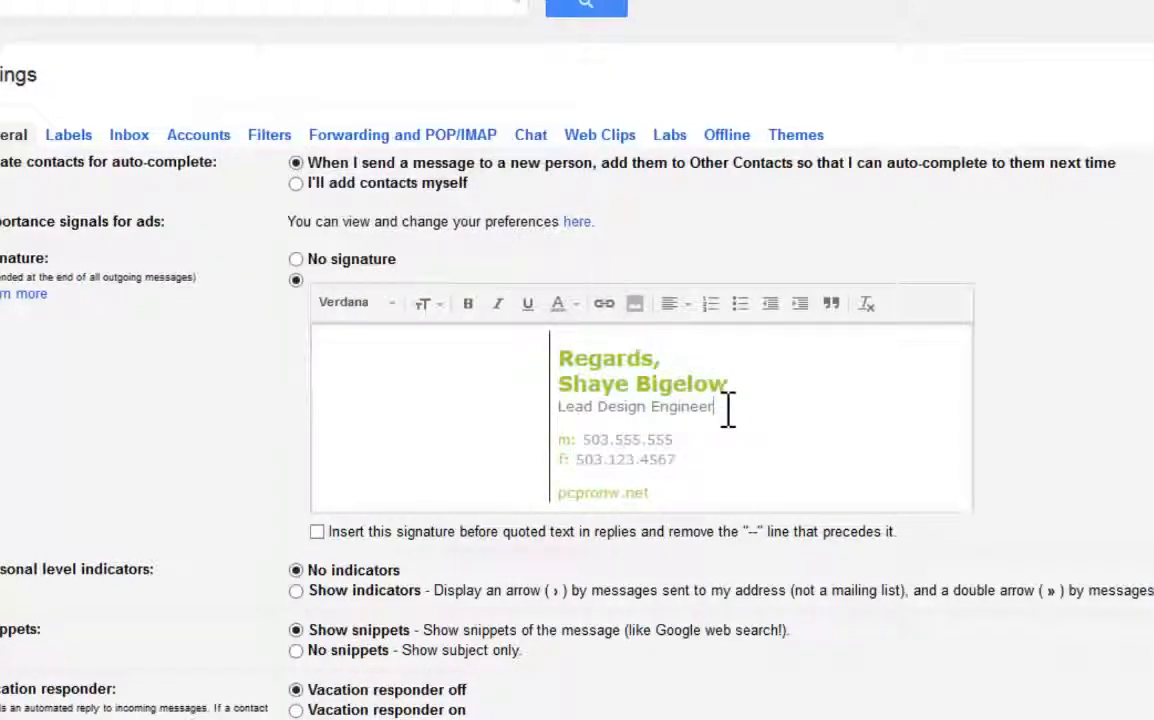
{"action": "left_click_drag", "start_coordinate": [717, 407], "coordinate": [551, 410]}
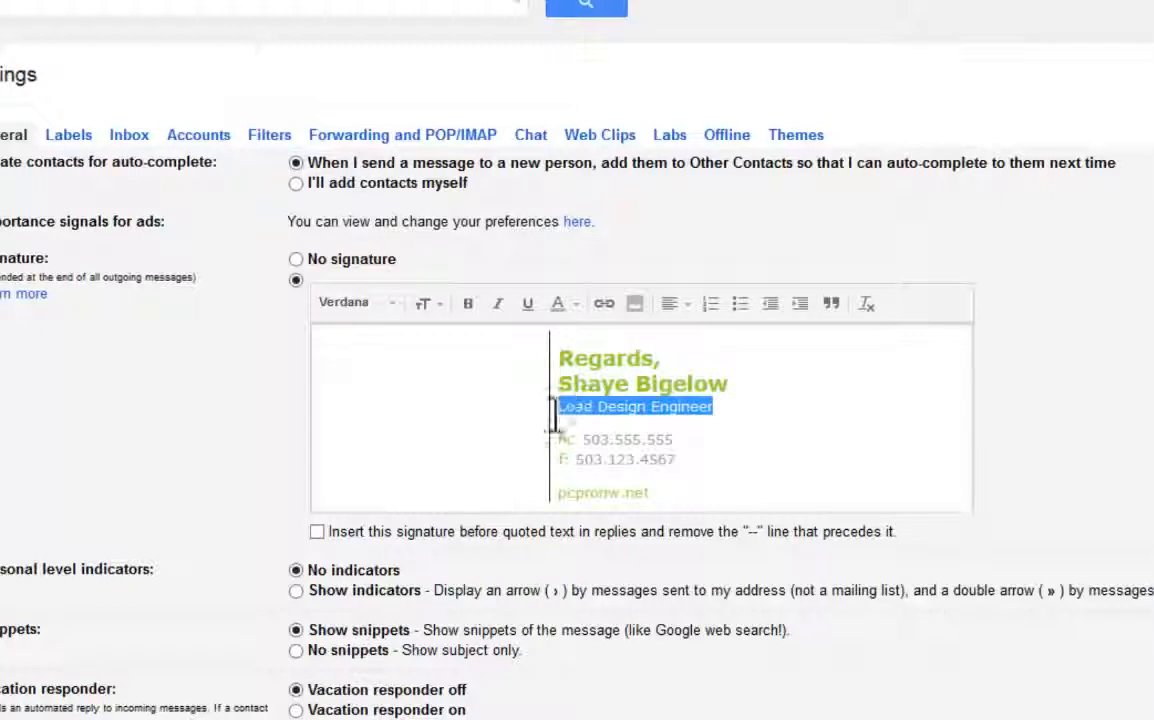
{"action": "left_click", "coordinate": [577, 303]}
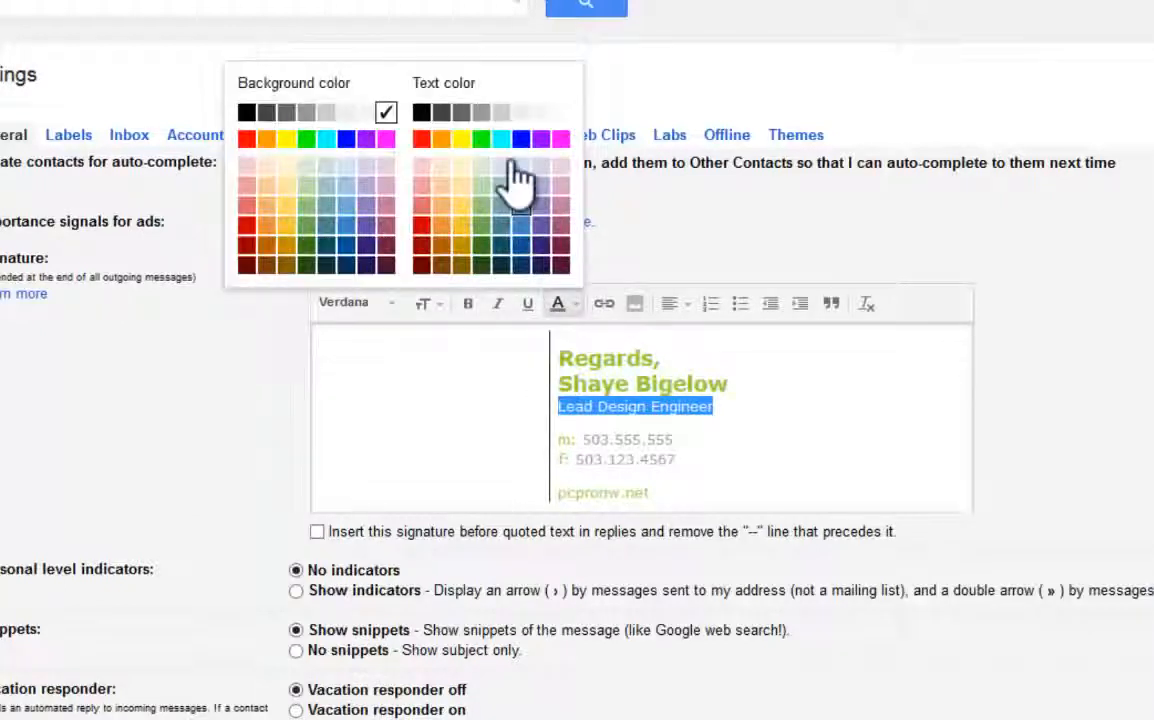
{"action": "left_click", "coordinate": [471, 113]}
{"action": "left_click", "coordinate": [732, 410]}
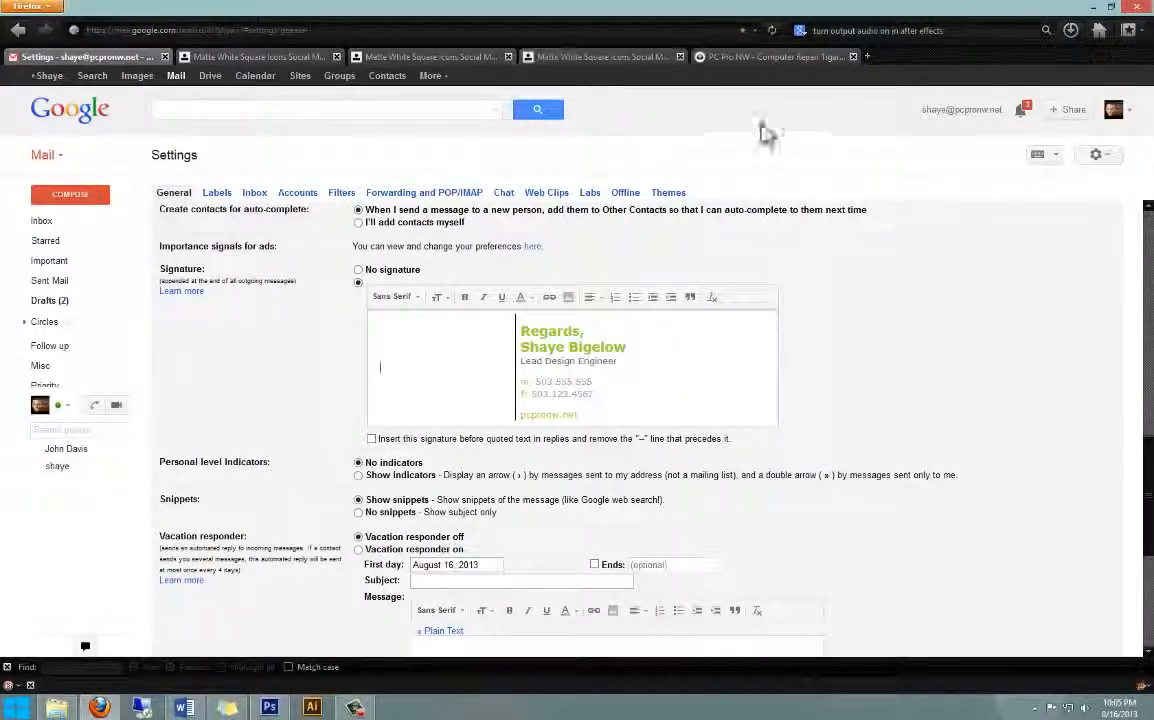
- Insert the header logo from the pcpronw.net page into the signature's empty left cell using its copied image URL
{"action": "left_click", "coordinate": [748, 62]}
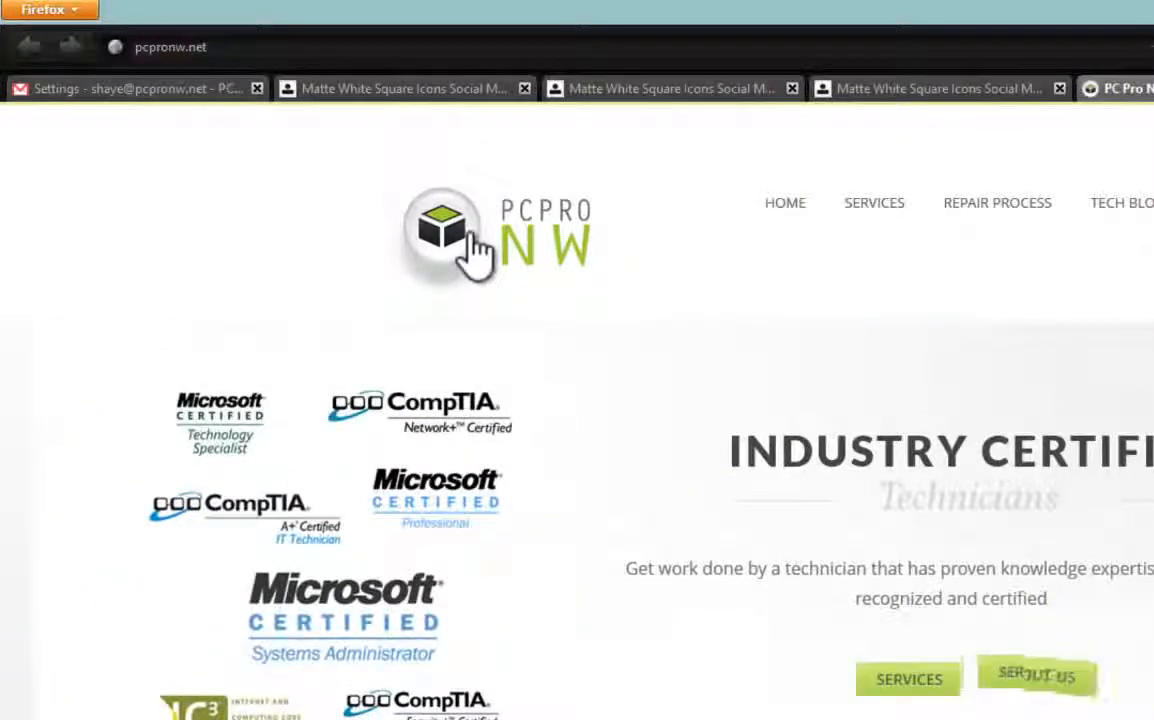
{"action": "right_click", "coordinate": [472, 237]}
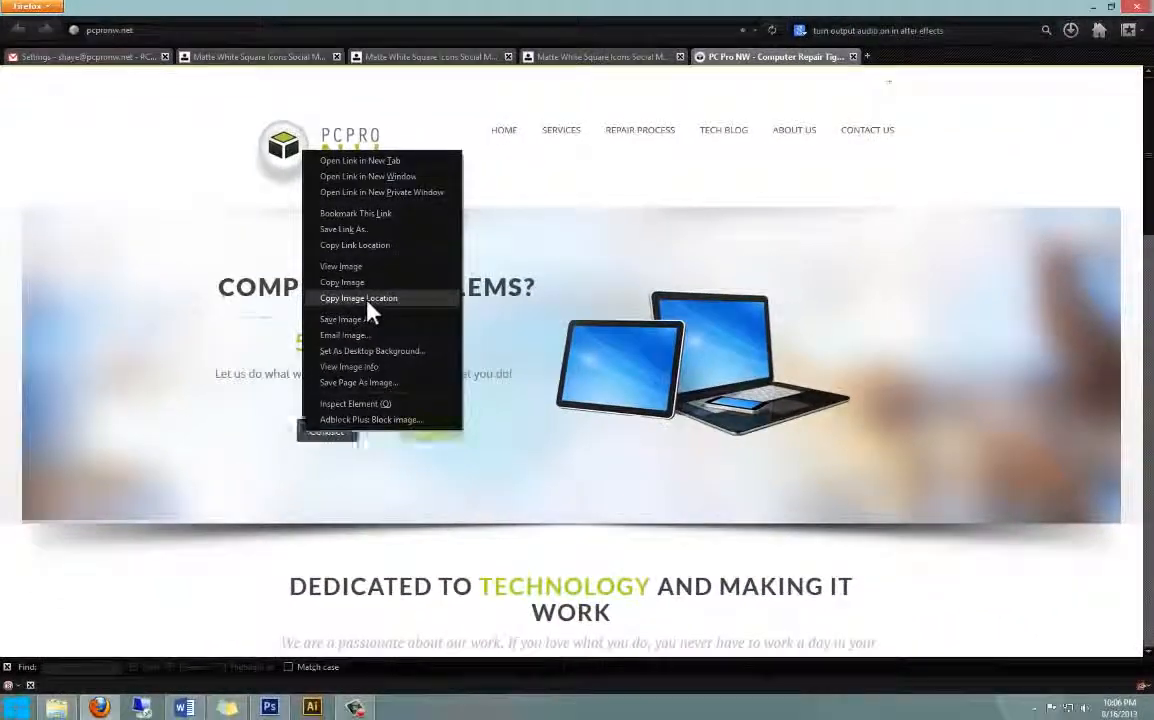
{"action": "left_click", "coordinate": [368, 304]}
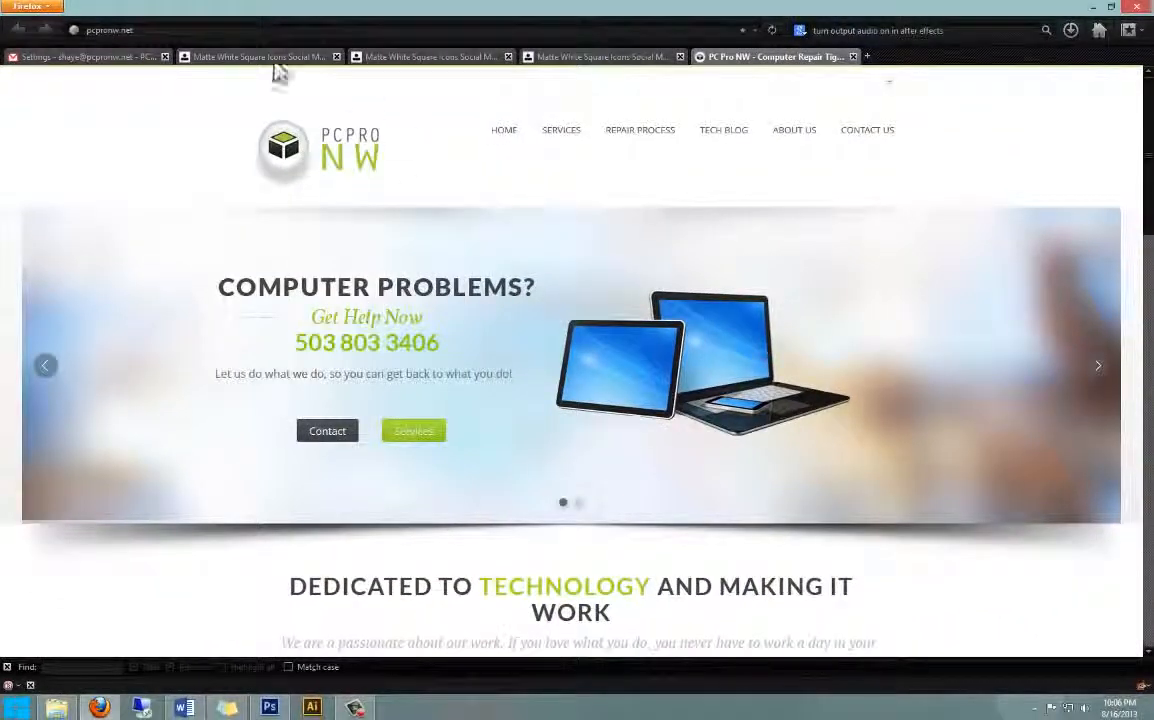
{"action": "left_click", "coordinate": [103, 57]}
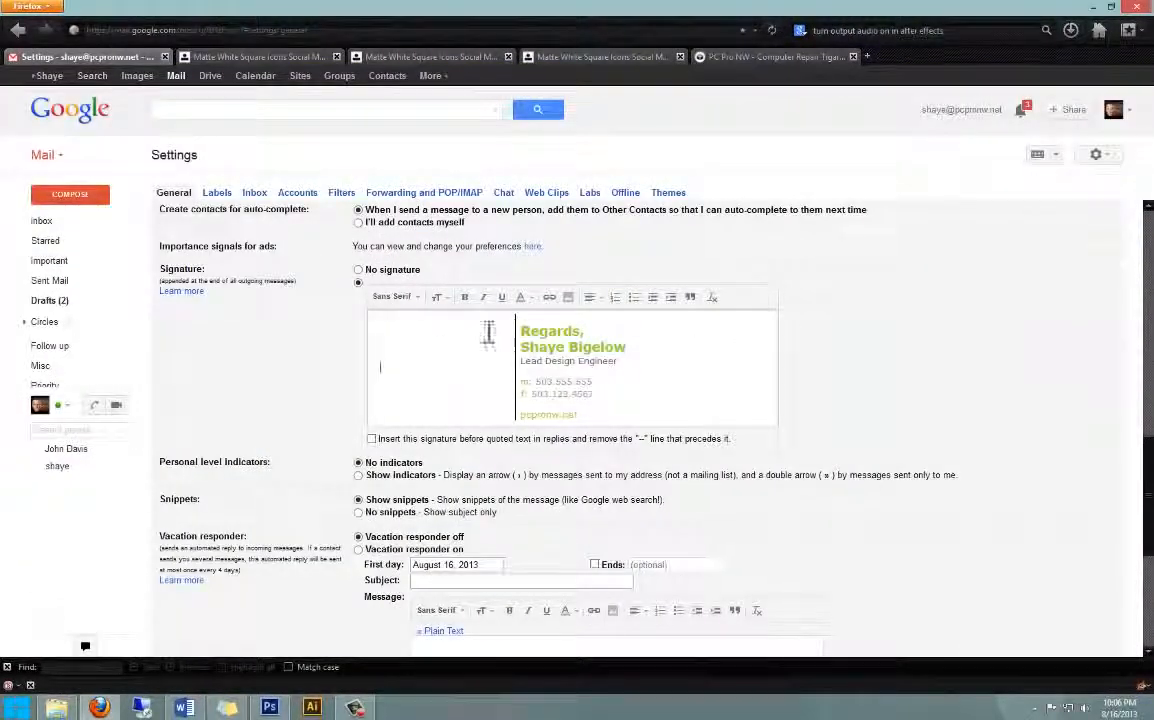
{"action": "left_click", "coordinate": [567, 299]}
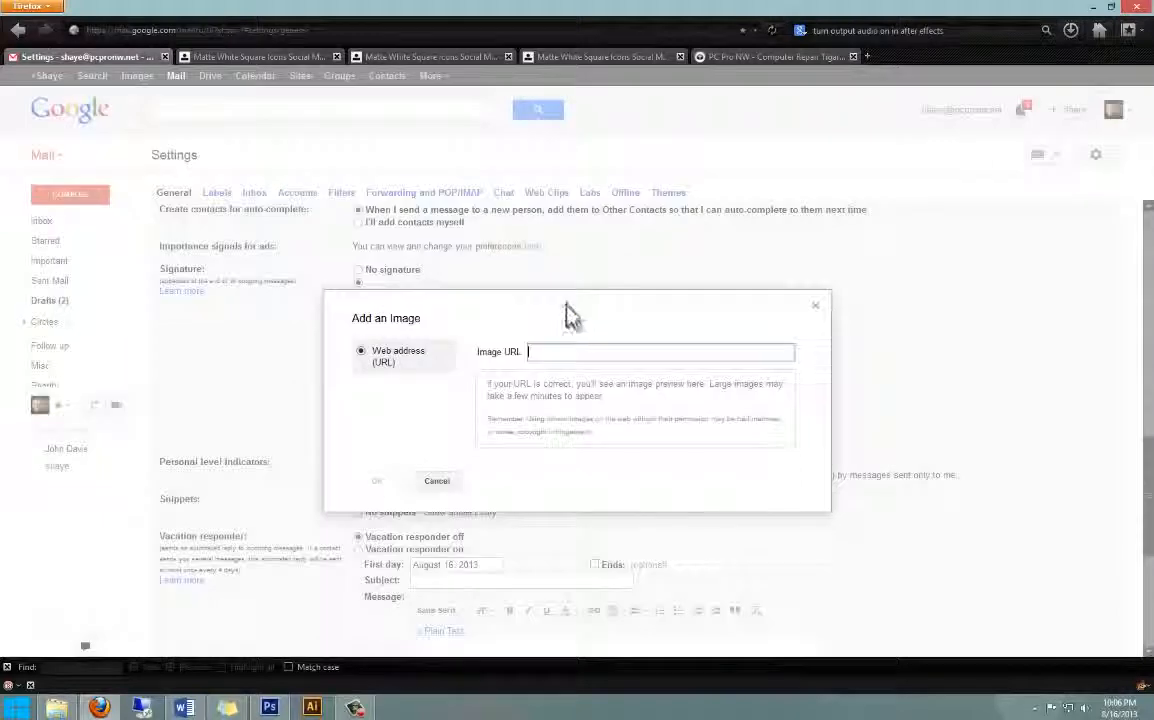
{"action": "key", "text": "ctrl+v"}
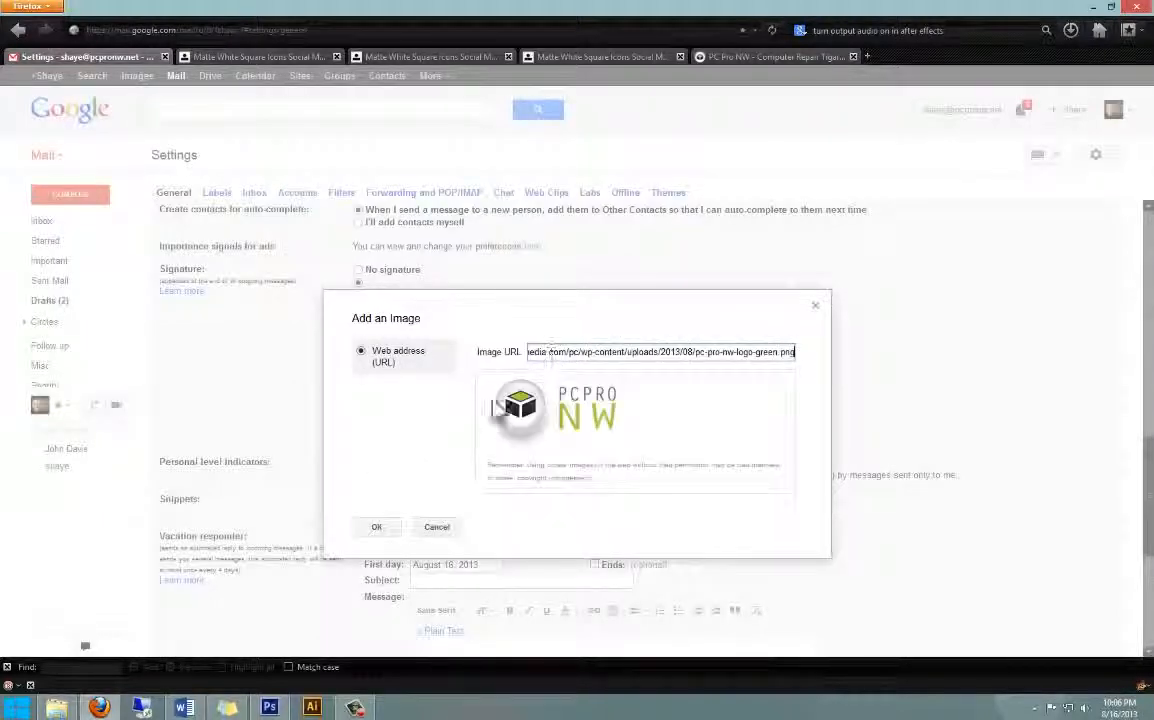
{"action": "left_click", "coordinate": [384, 527]}
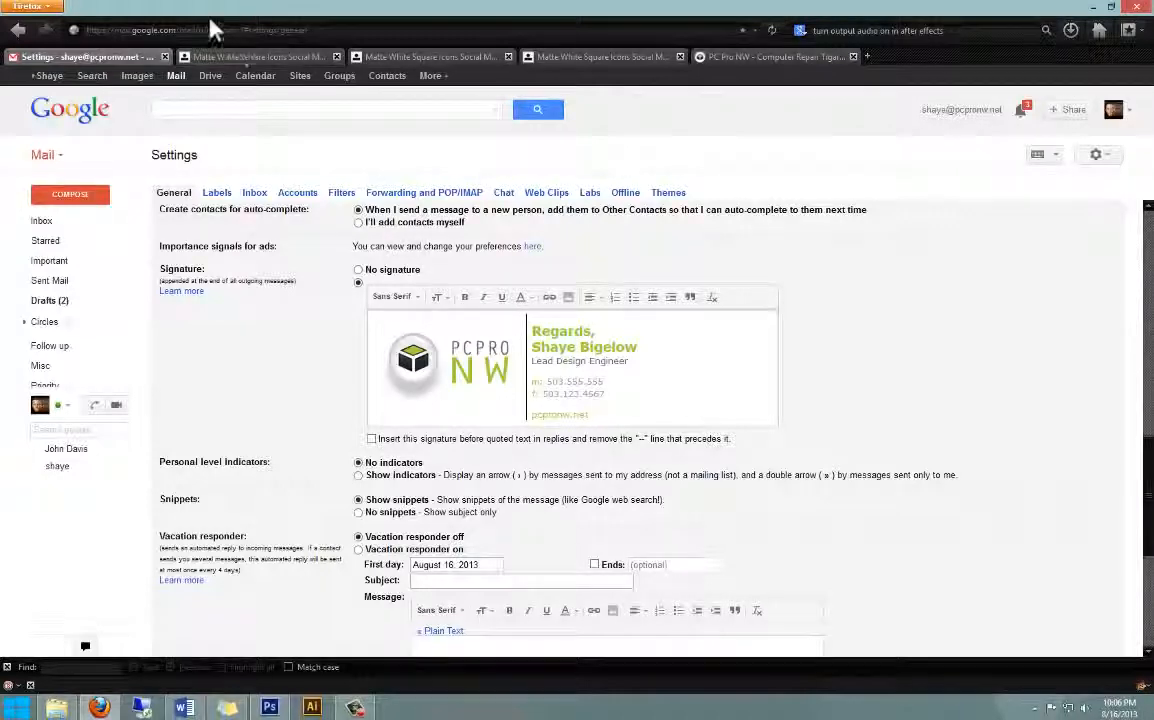
- Copy the image location of the dark-square Facebook icon from the open Matte White Square Icons Social Media Logos pages
{"action": "left_click", "coordinate": [248, 60]}
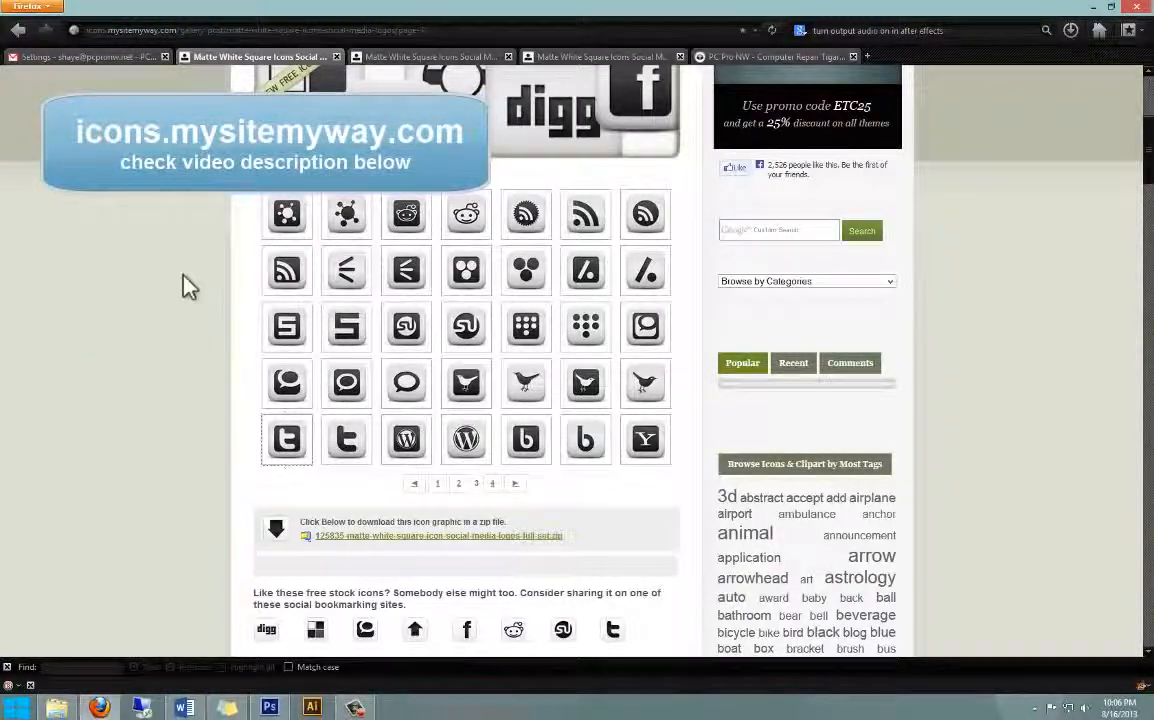
{"action": "scroll", "coordinate": [185, 288], "scroll_direction": "up", "scroll_amount": 5}
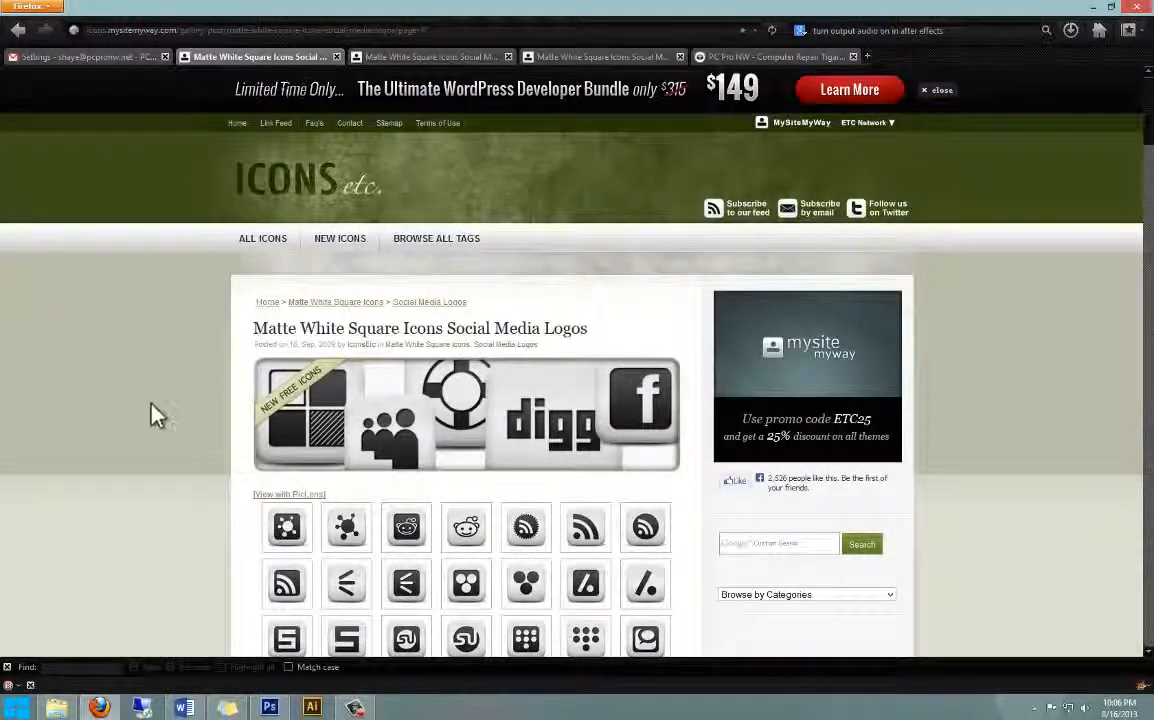
{"action": "scroll", "coordinate": [149, 411], "scroll_direction": "down", "scroll_amount": 5}
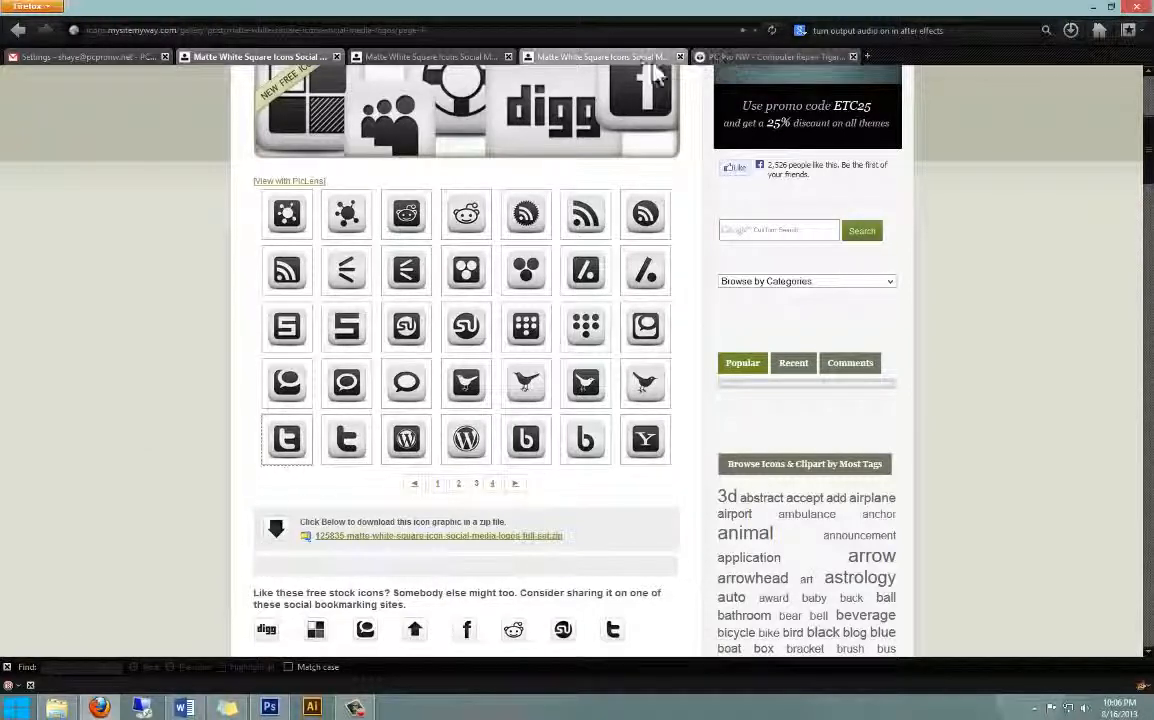
{"action": "left_click", "coordinate": [490, 57]}
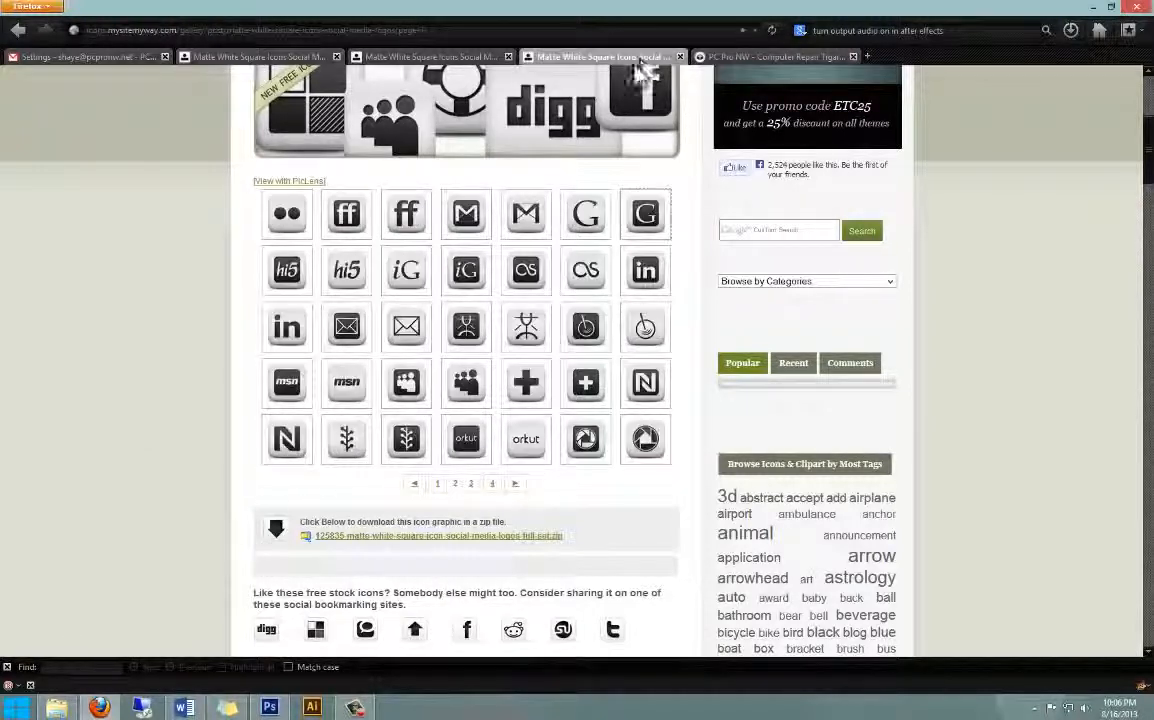
{"action": "left_click", "coordinate": [450, 57]}
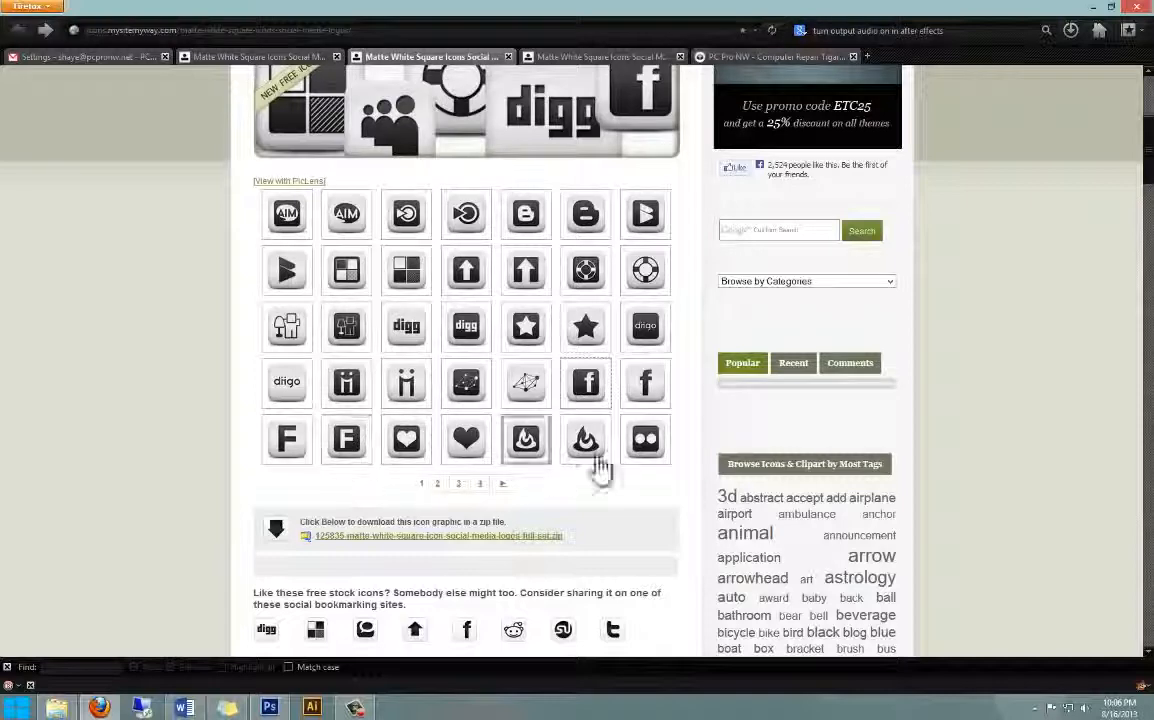
{"action": "right_click", "coordinate": [589, 393]}
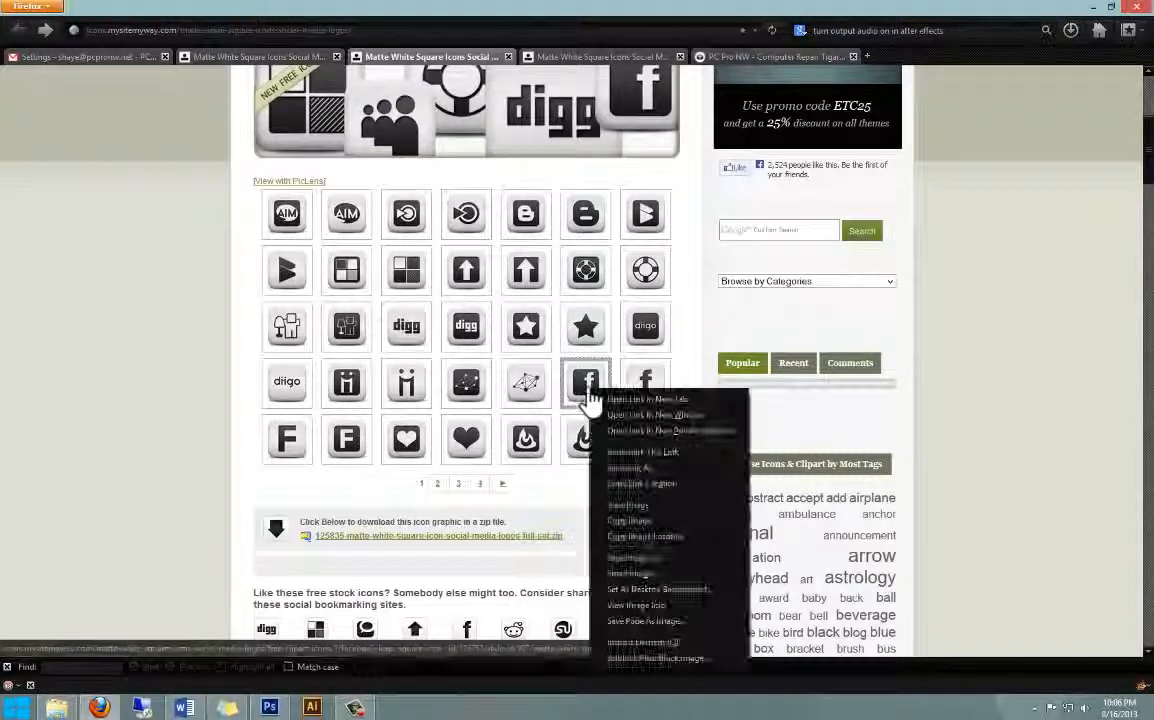
{"action": "left_click", "coordinate": [638, 537]}
- Insert the Facebook icon below the logo in the Gmail signature using the copied image URL
{"action": "left_click", "coordinate": [97, 58]}
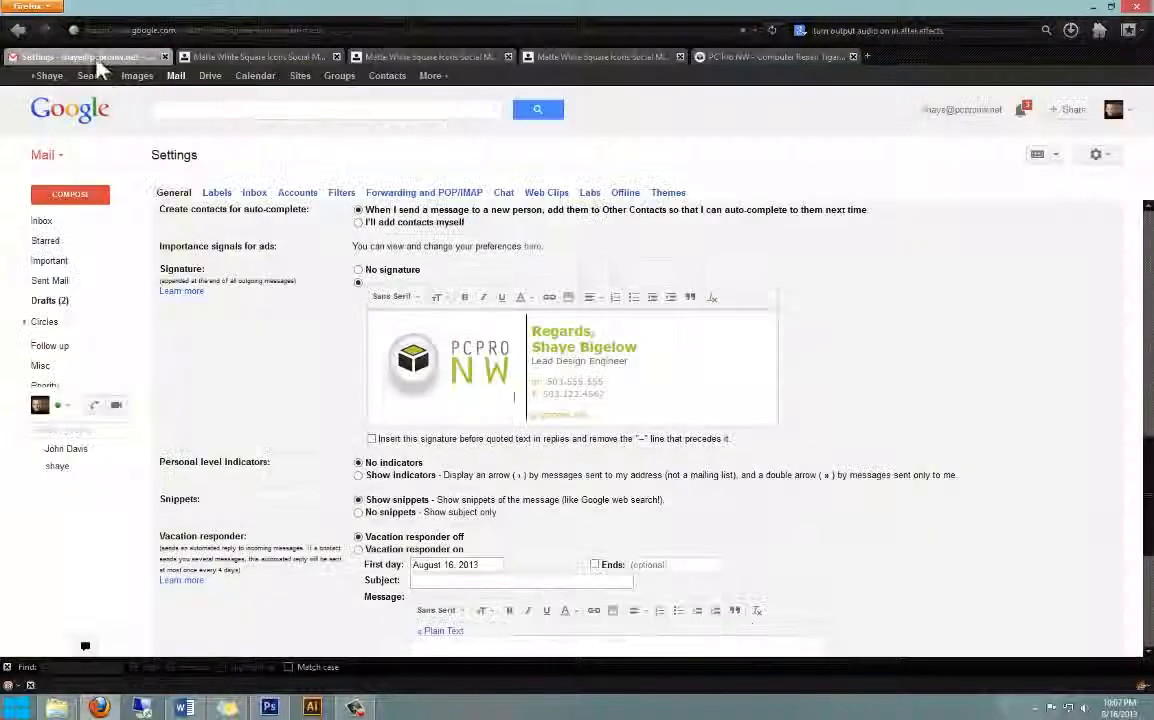
{"action": "left_click", "coordinate": [567, 298]}
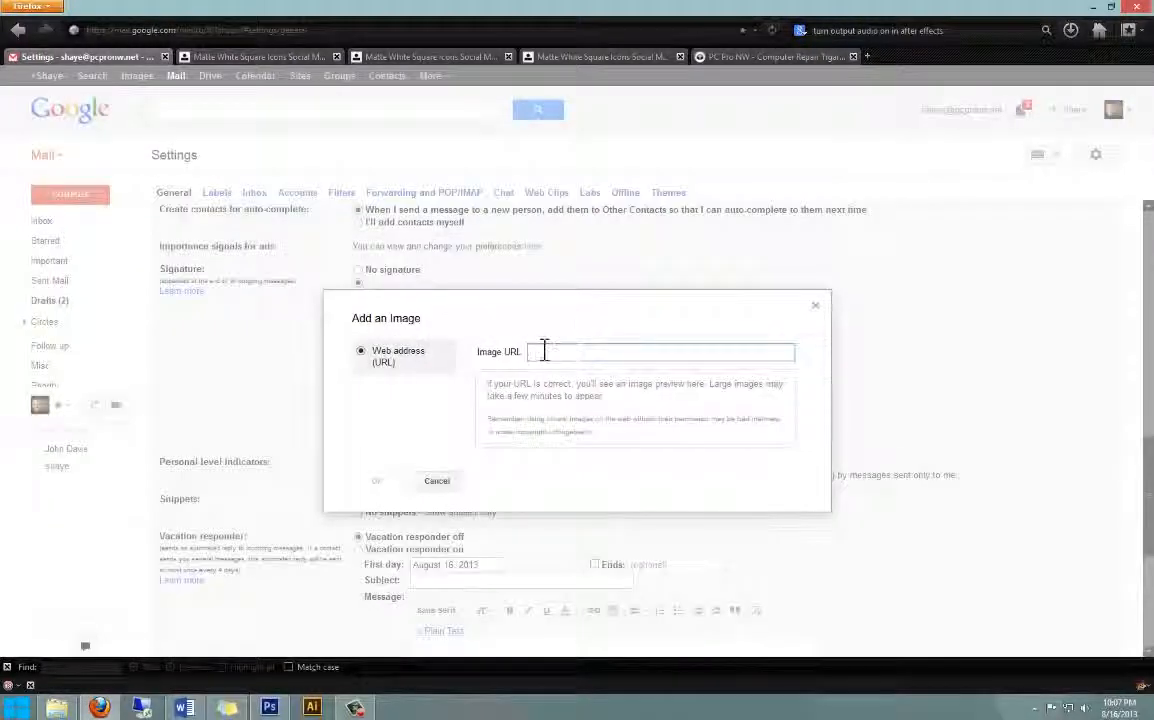
{"action": "right_click", "coordinate": [544, 349]}
{"action": "left_click", "coordinate": [577, 459]}
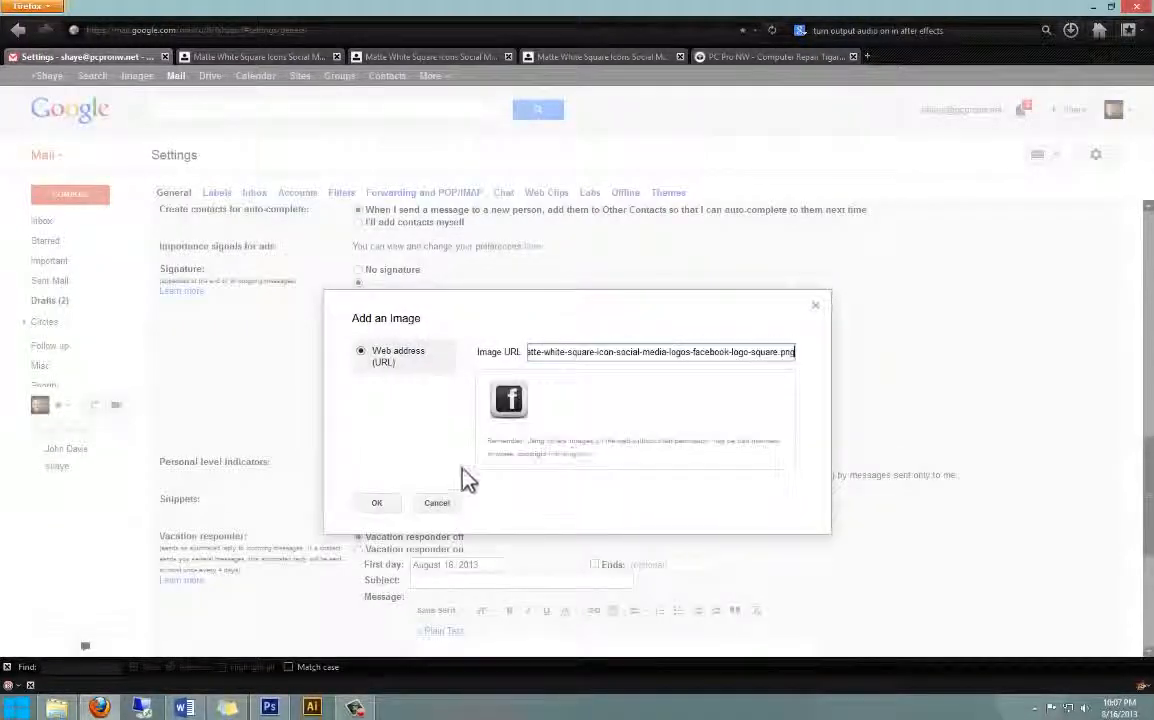
{"action": "left_click", "coordinate": [376, 502]}
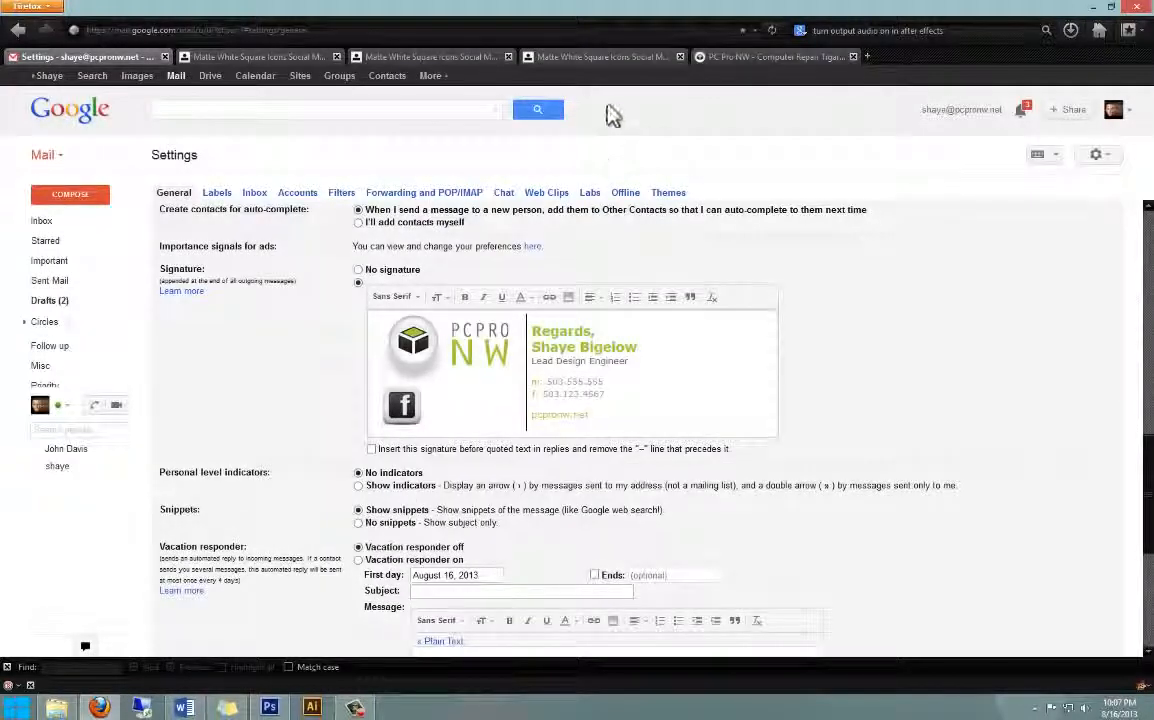
- Copy the image location of the dark-square Google "G" icon from the second page of Matte White Square Icons
{"action": "left_click", "coordinate": [445, 60]}
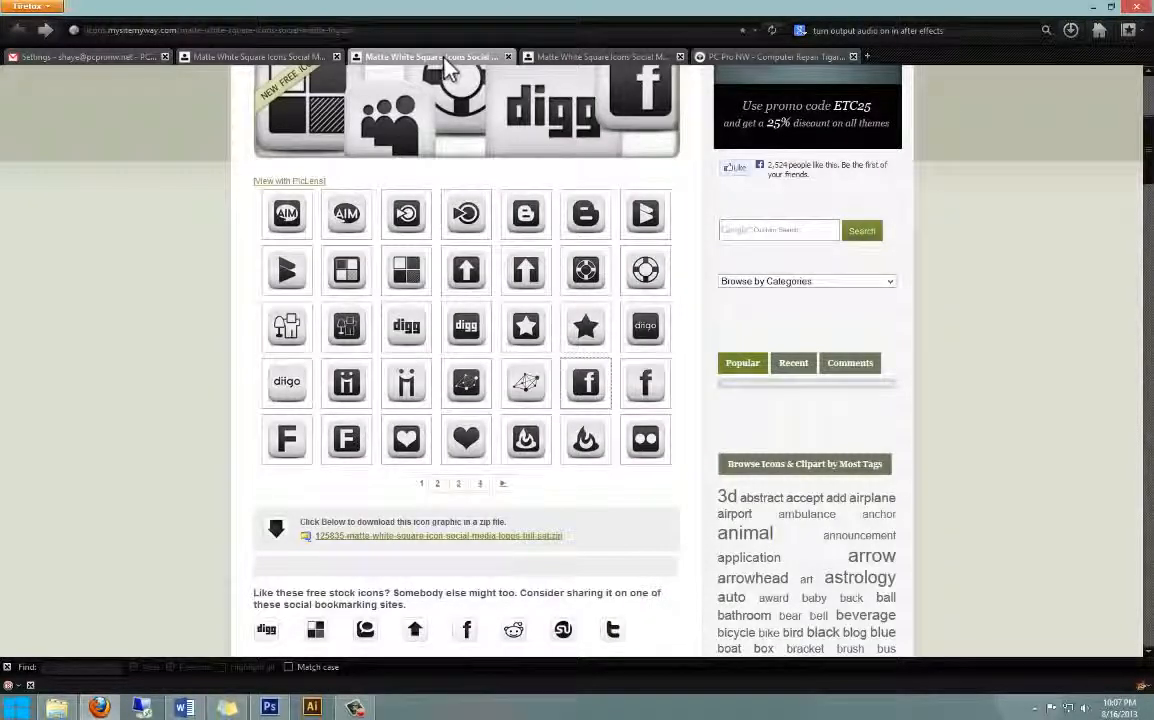
{"action": "left_click", "coordinate": [530, 60]}
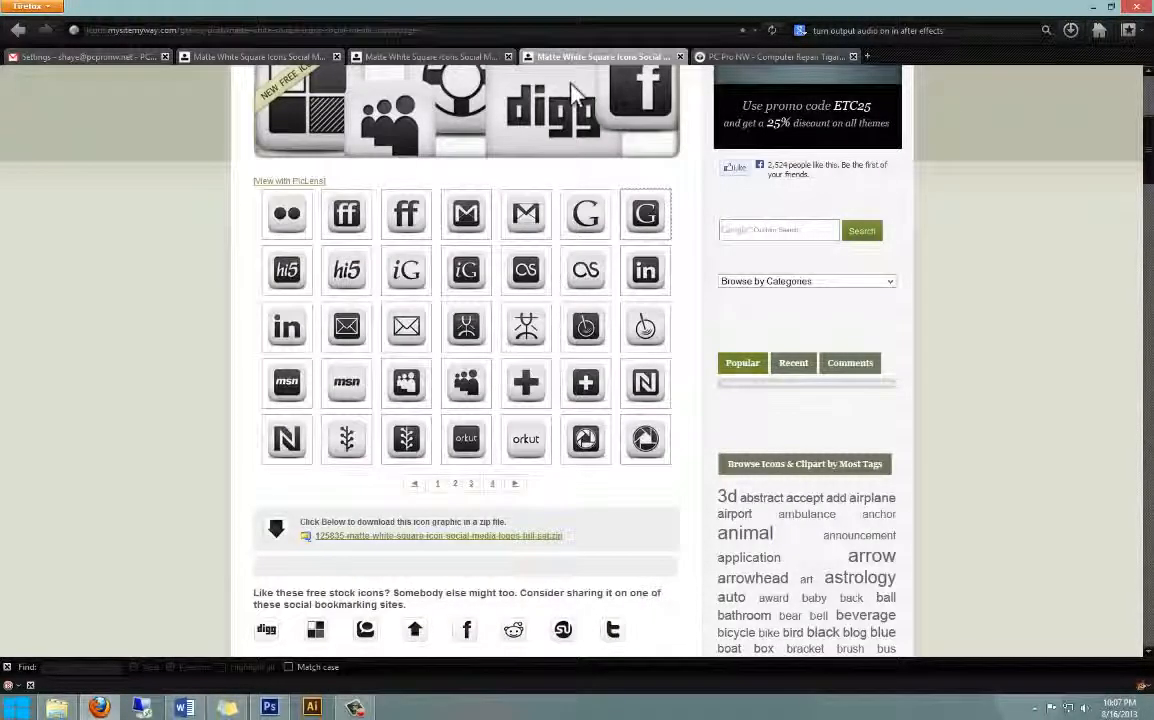
{"action": "right_click", "coordinate": [646, 226]}
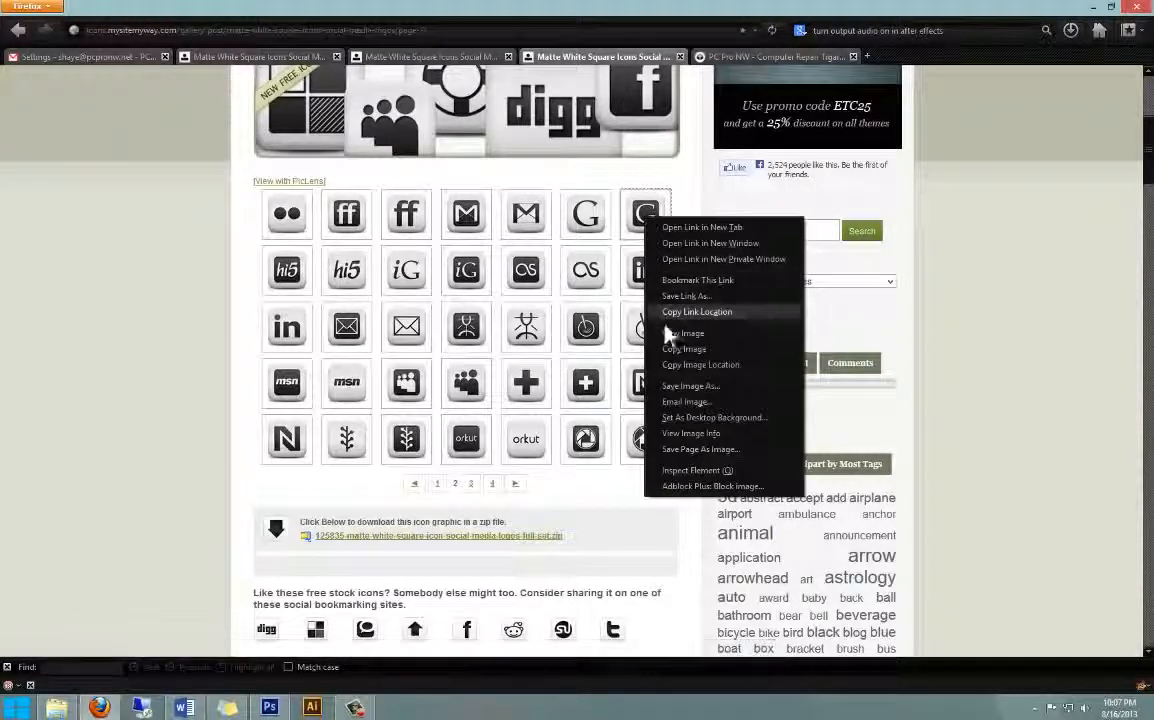
{"action": "left_click", "coordinate": [700, 365]}
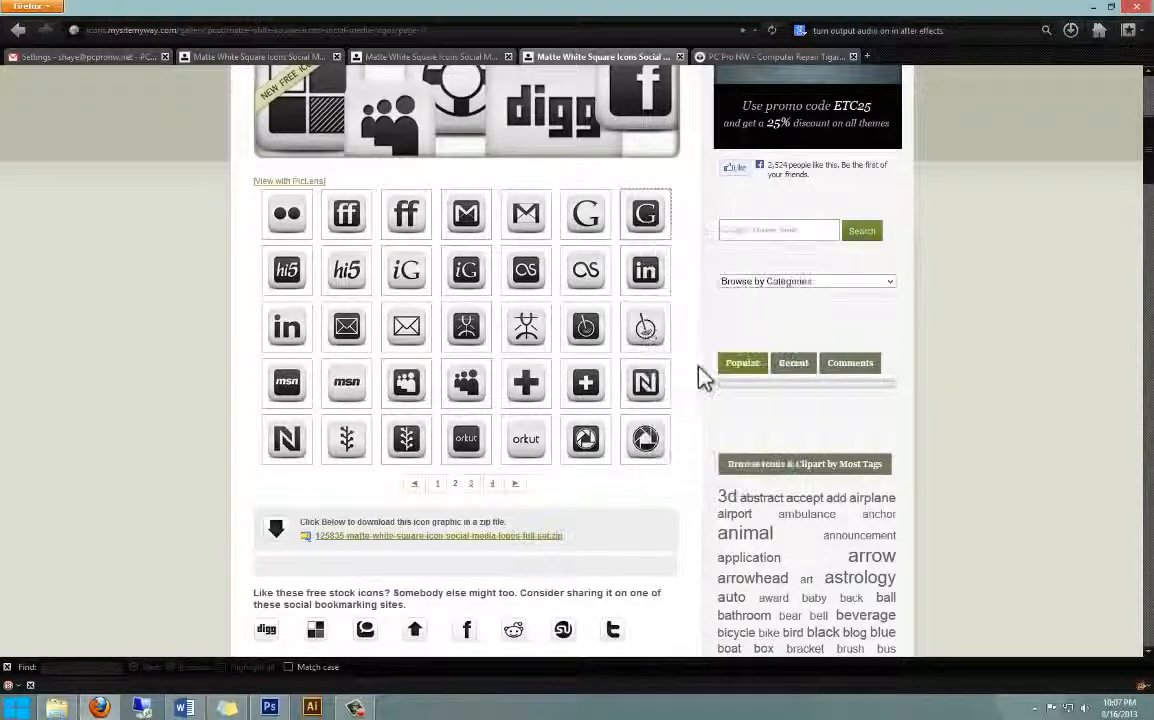
- Insert the Google icon beside the Facebook icon in the Gmail signature as an image, using the copied image URL
{"action": "left_click", "coordinate": [95, 57]}
{"action": "left_click", "coordinate": [476, 411]}
{"action": "key", "text": "ctrl+v"}
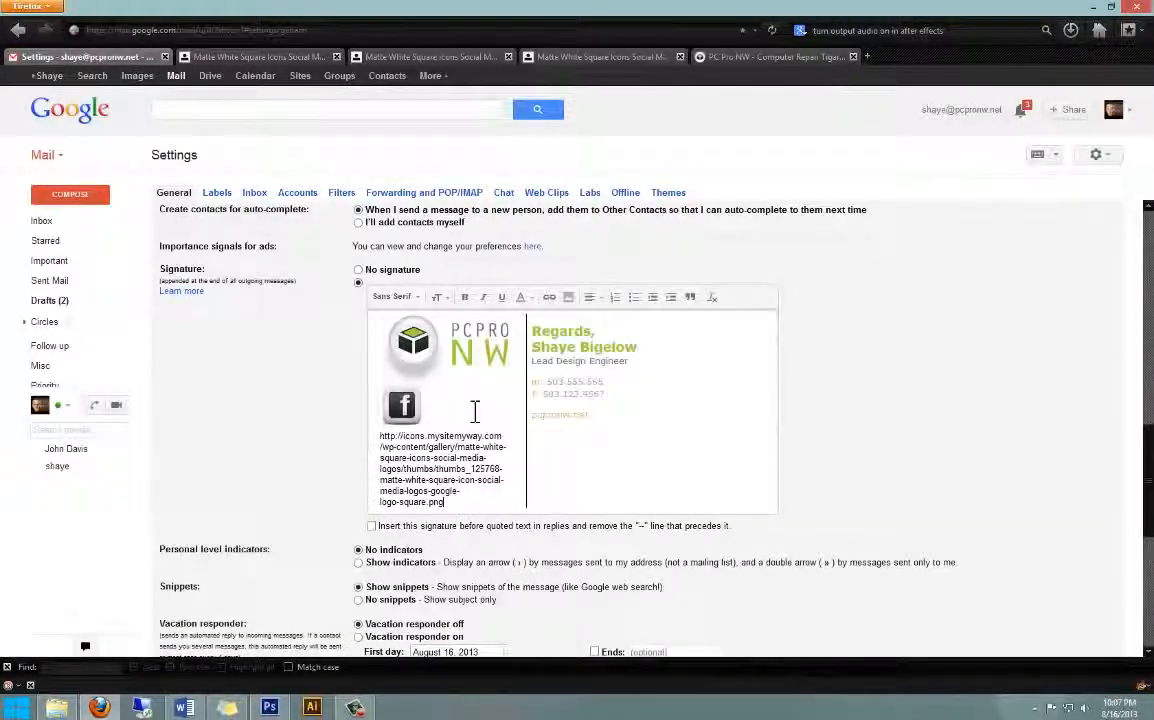
{"action": "key", "text": "ctrl+z"}
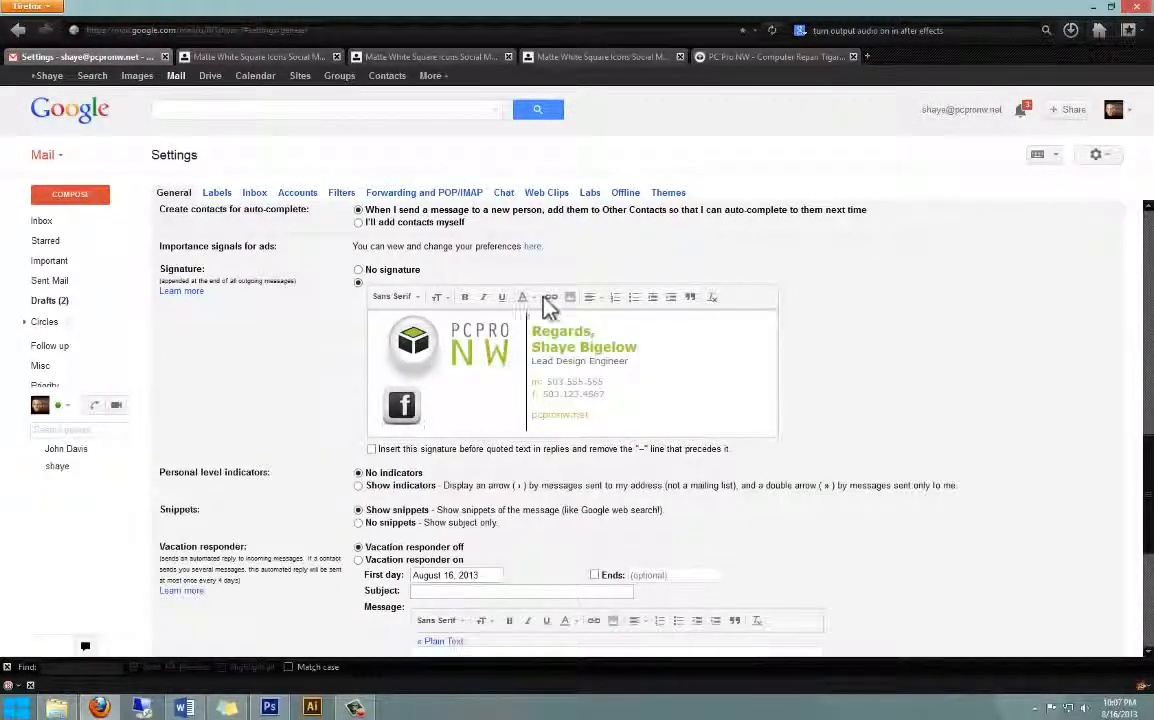
{"action": "left_click", "coordinate": [568, 297]}
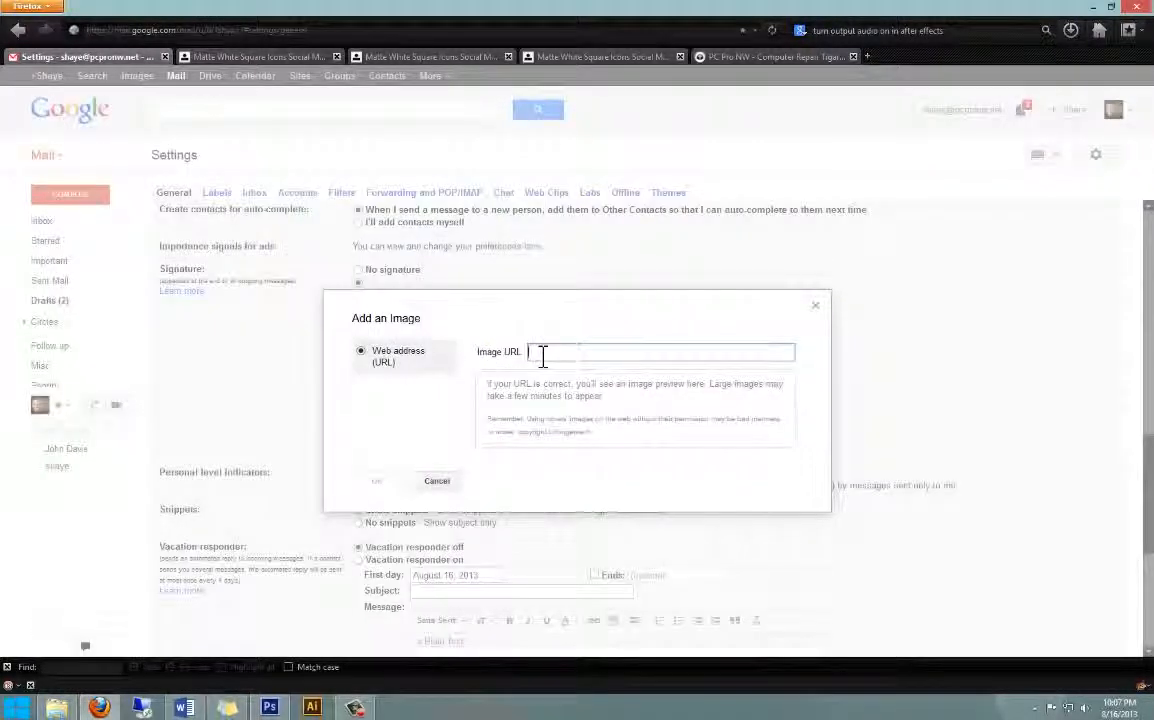
{"action": "key", "text": "ctrl+v"}
{"action": "left_click", "coordinate": [380, 501]}
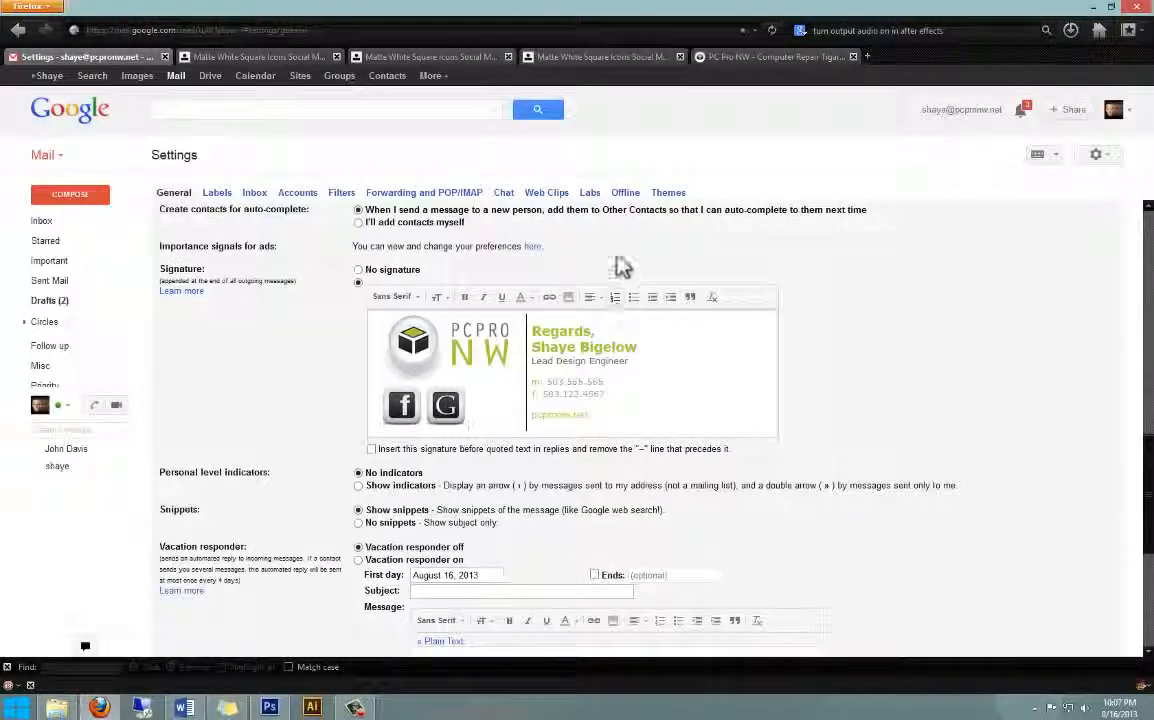
- Try to add the dark-square Twitter icon to the signature as an image using its copied link location
{"action": "left_click", "coordinate": [596, 60]}
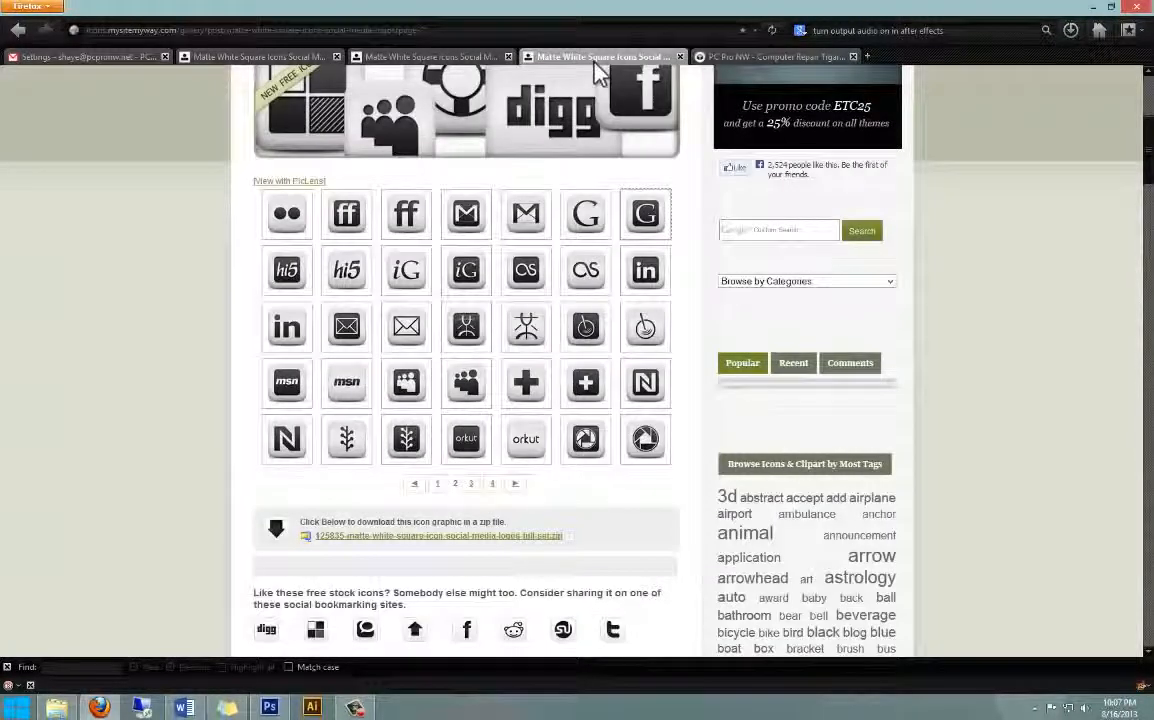
{"action": "left_click", "coordinate": [400, 57]}
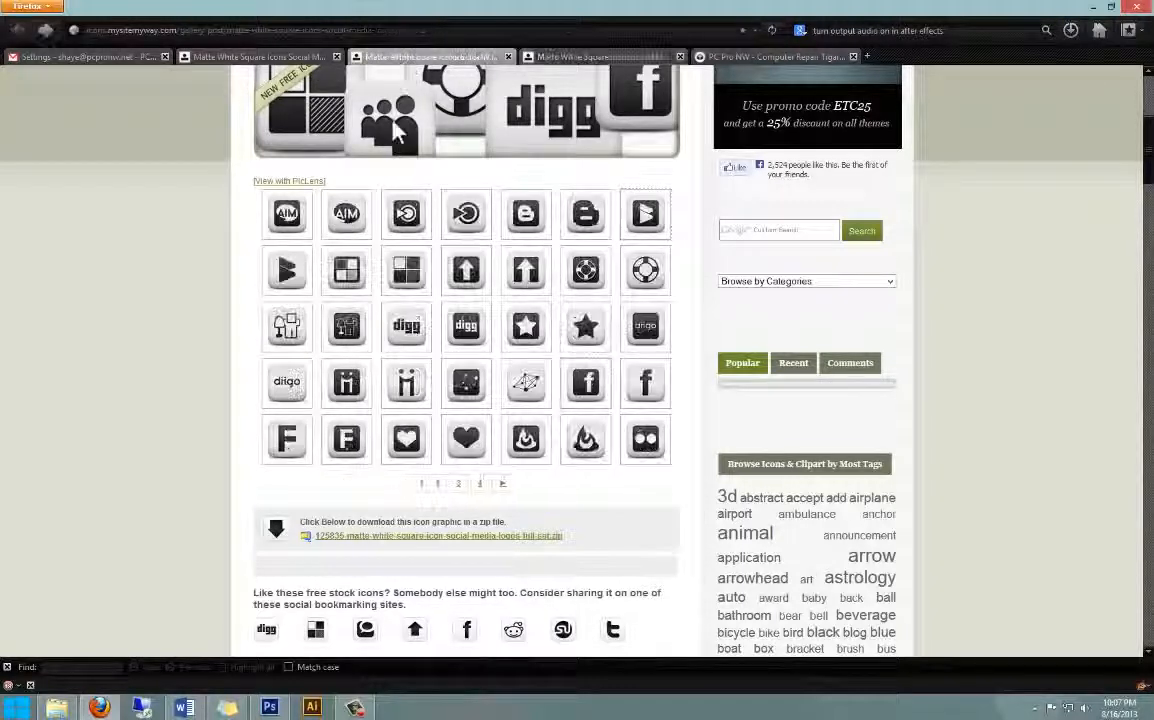
{"action": "left_click", "coordinate": [262, 57]}
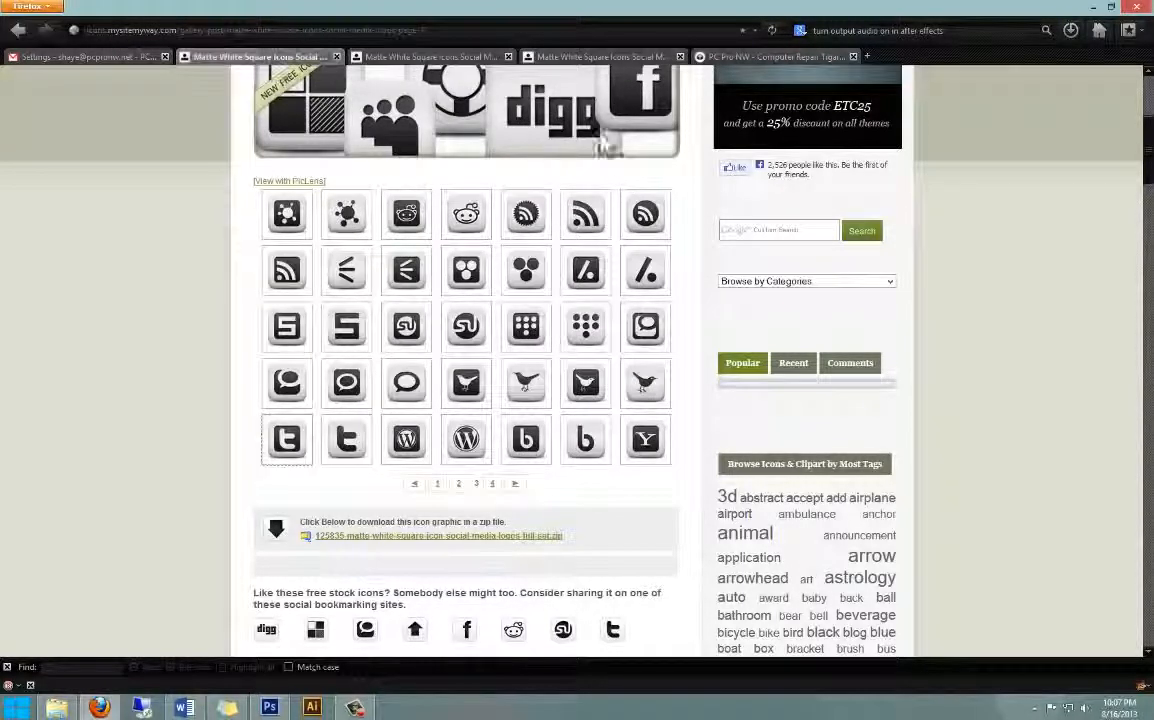
{"action": "right_click", "coordinate": [296, 440]}
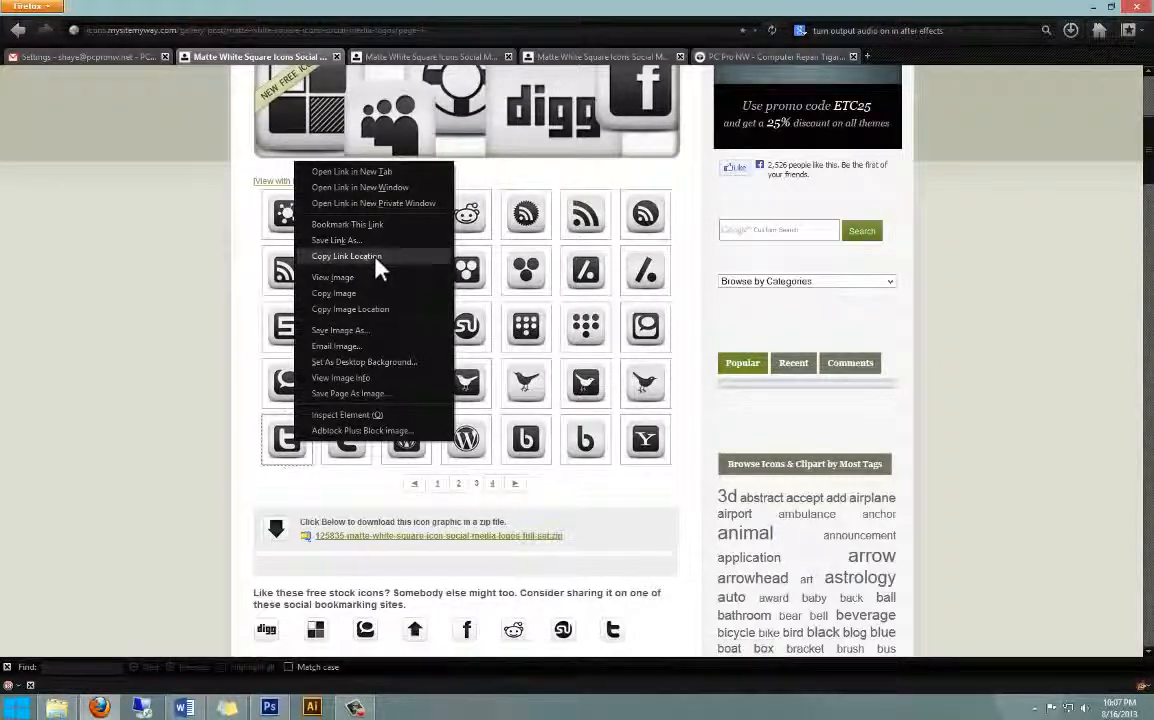
{"action": "left_click", "coordinate": [376, 257]}
{"action": "left_click", "coordinate": [105, 56]}
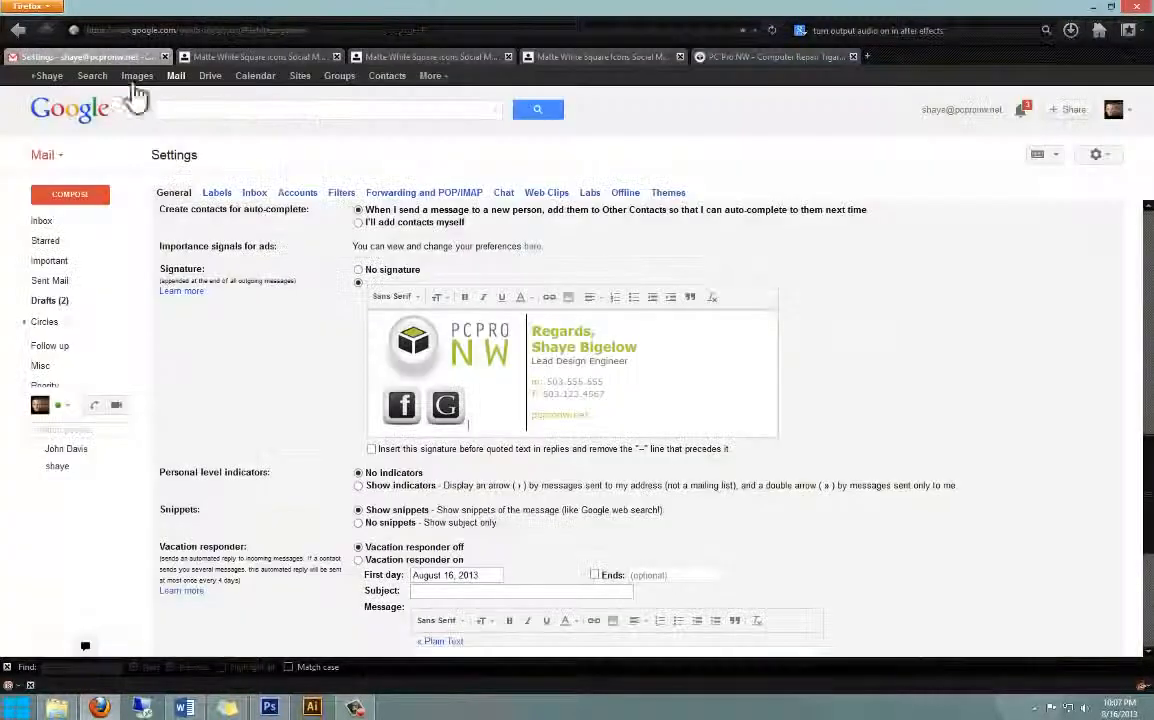
{"action": "left_click", "coordinate": [568, 297]}
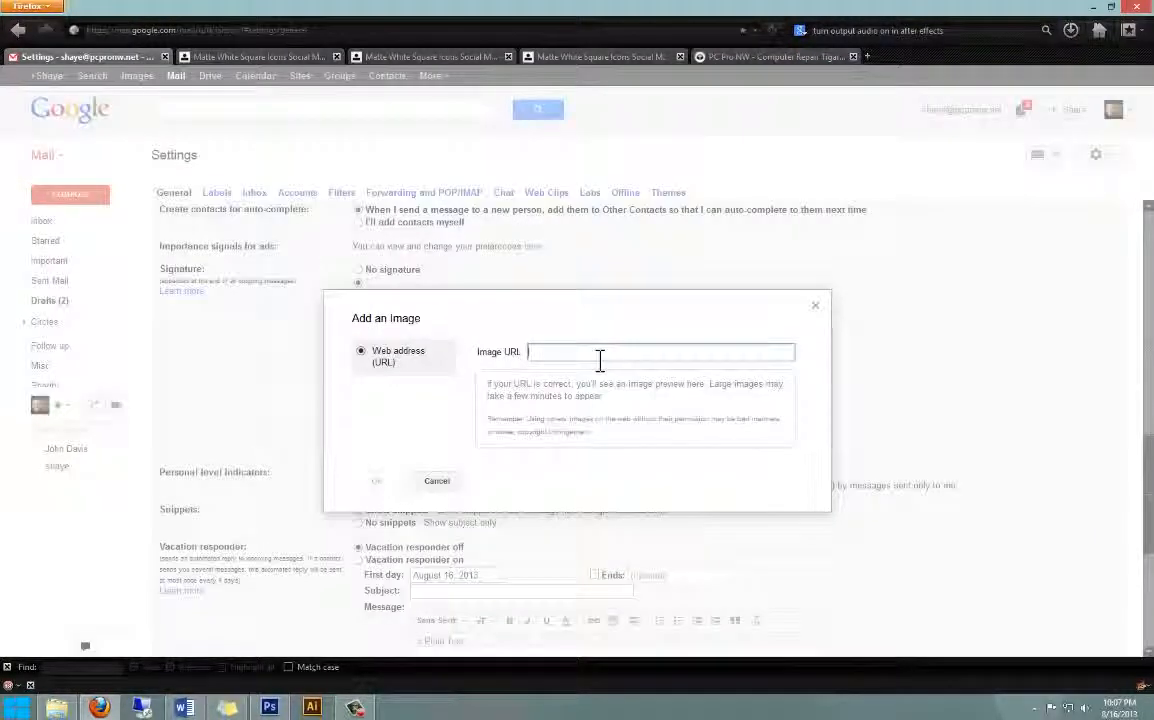
{"action": "key", "text": "ctrl+v"}
{"action": "key", "text": "ctrl+z"}
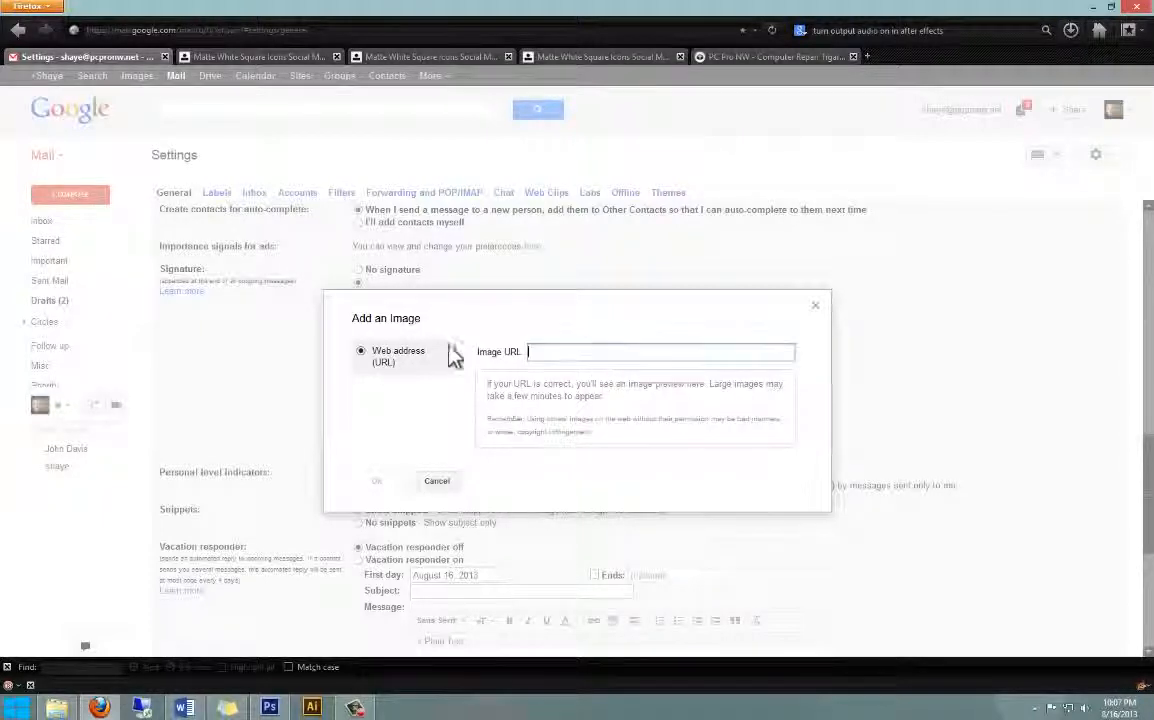
- Copy the image location of the dark-square Twitter "t" icon from the Matte White Square Icons page
{"action": "left_click", "coordinate": [227, 57]}
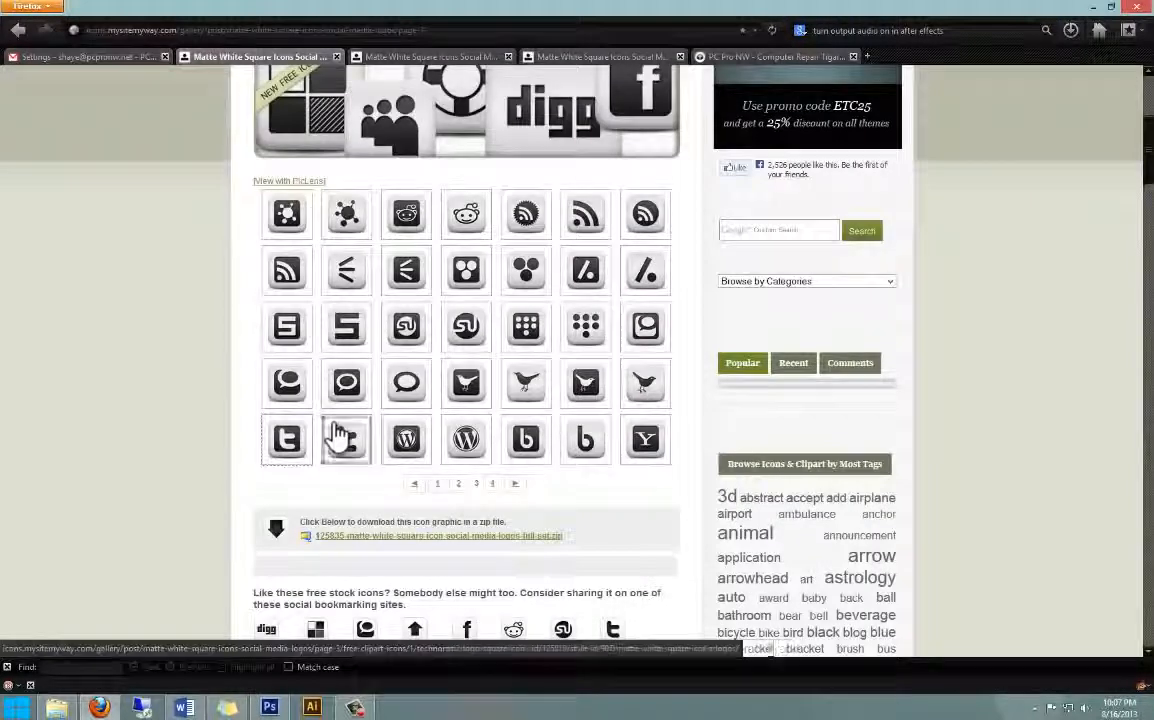
{"action": "right_click", "coordinate": [293, 442]}
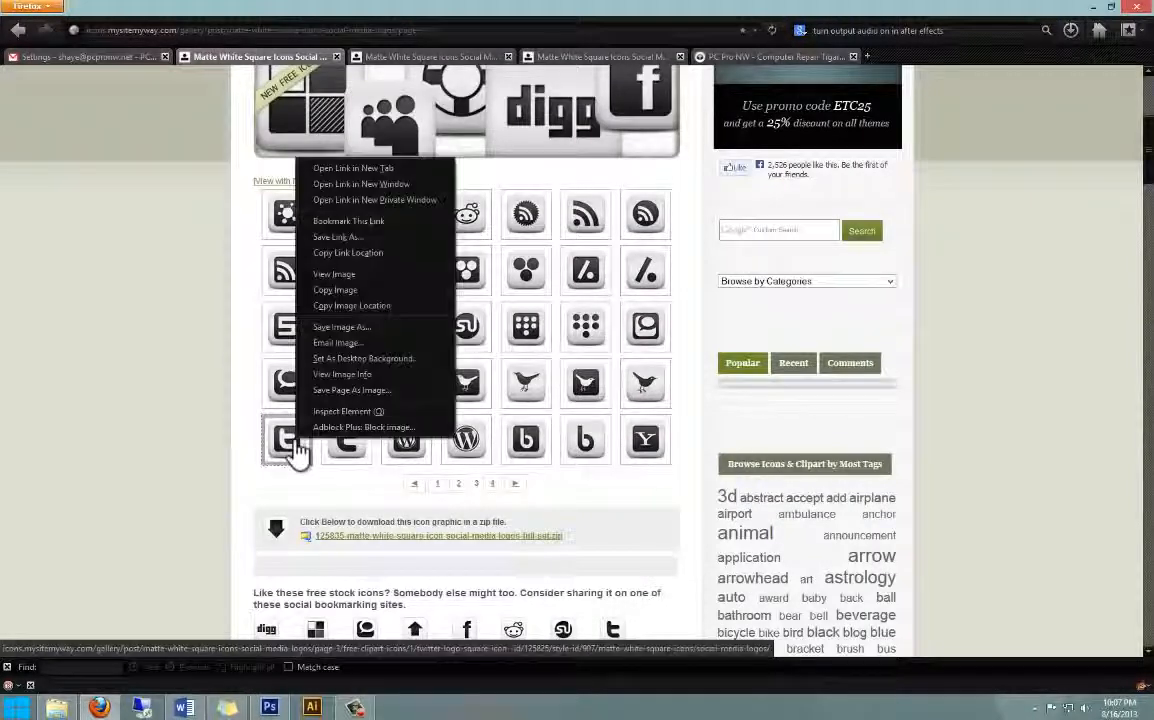
{"action": "left_click", "coordinate": [355, 305]}
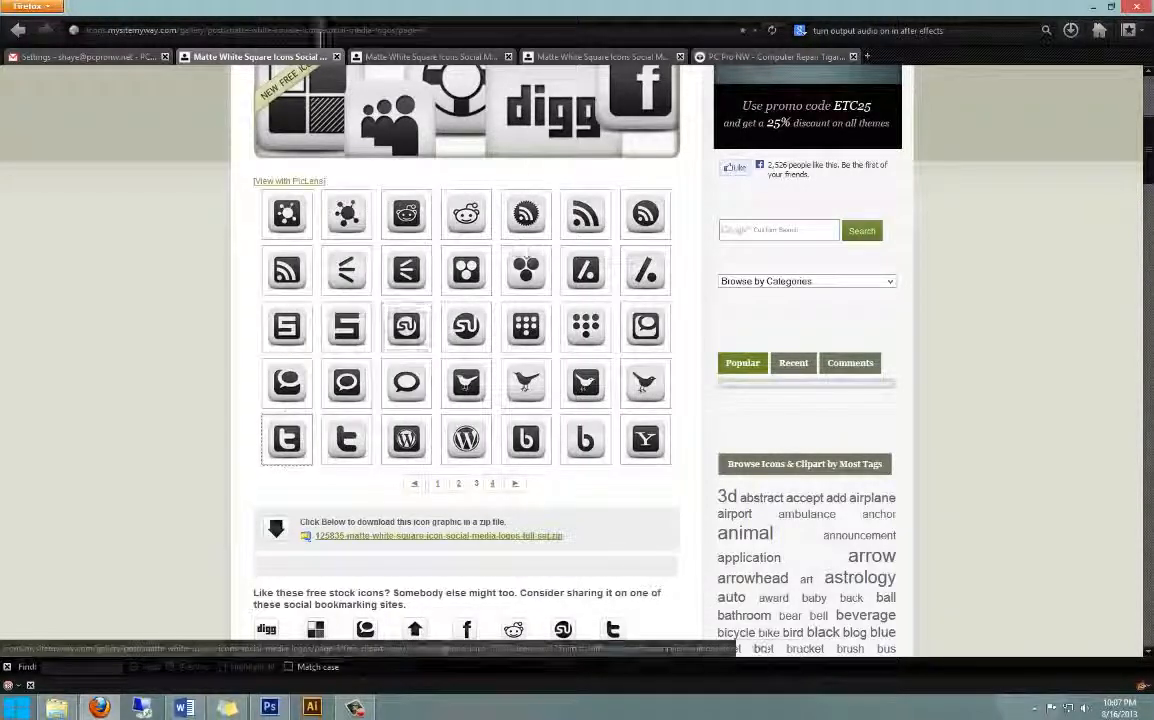
- Insert the Twitter icon after the Google icon in the Gmail signature using the copied image URL
{"action": "left_click", "coordinate": [115, 60]}
{"action": "left_click", "coordinate": [567, 350]}
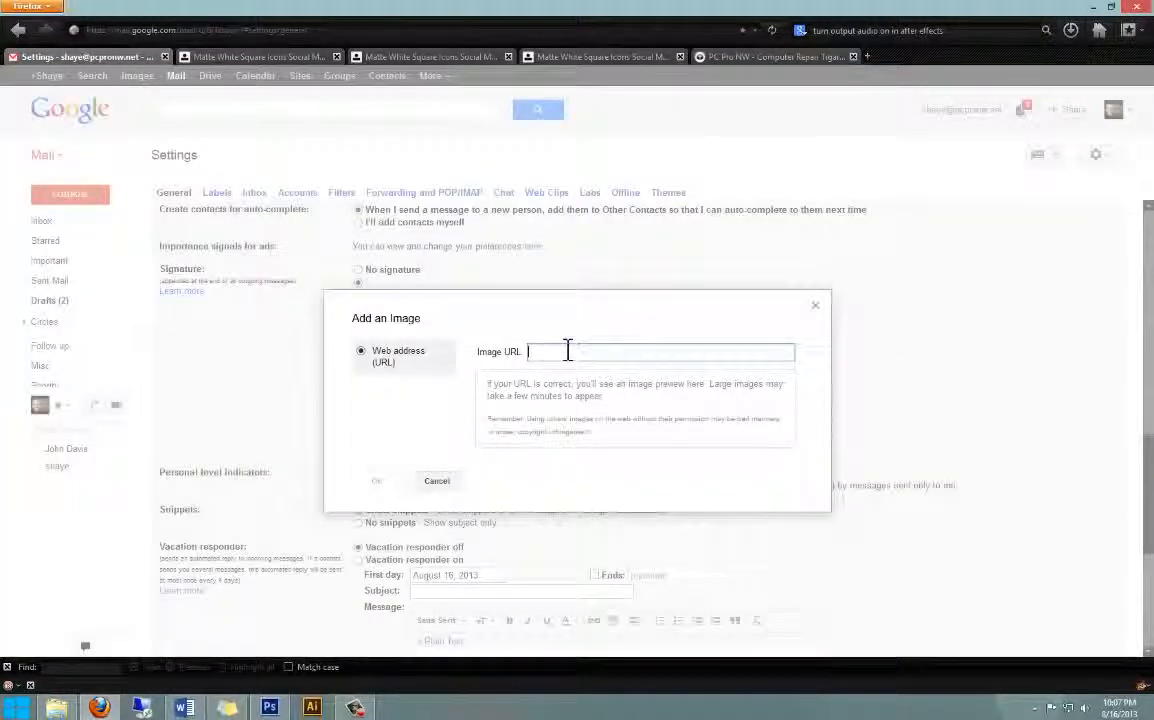
{"action": "key", "text": "ctrl+v"}
{"action": "left_click", "coordinate": [378, 503]}
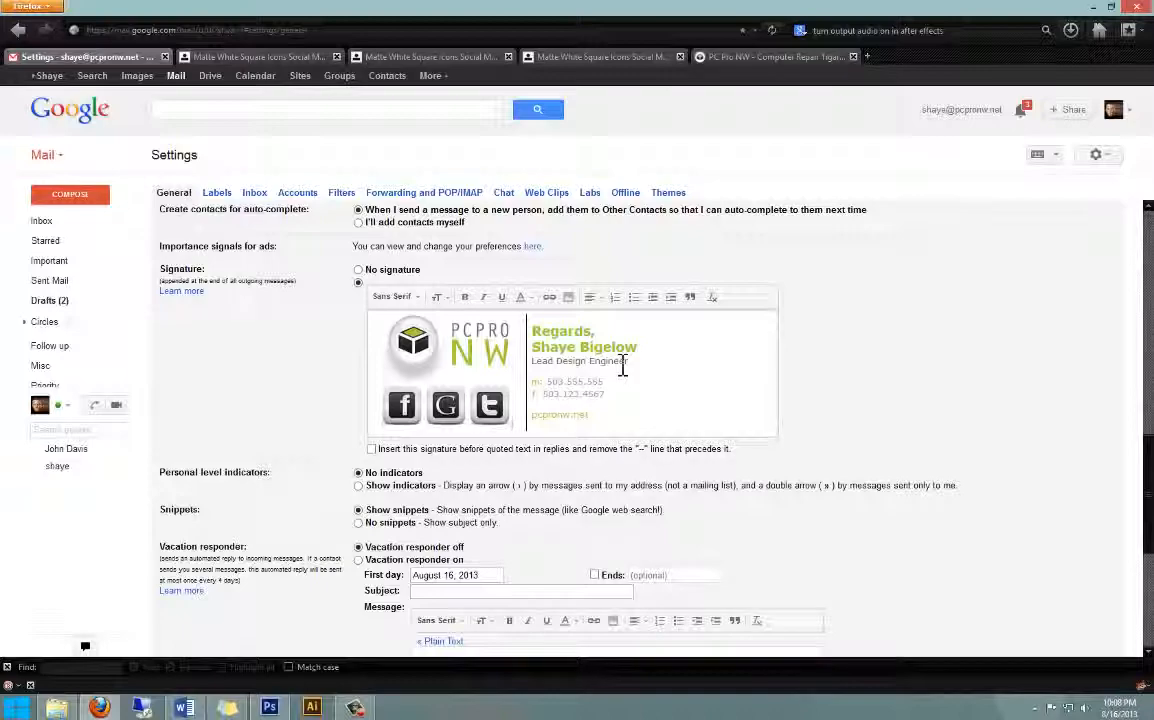
- Link the PC Pro NW logo in the signature to pcpronw.net and check the link on the image
{"action": "left_click", "coordinate": [460, 350]}
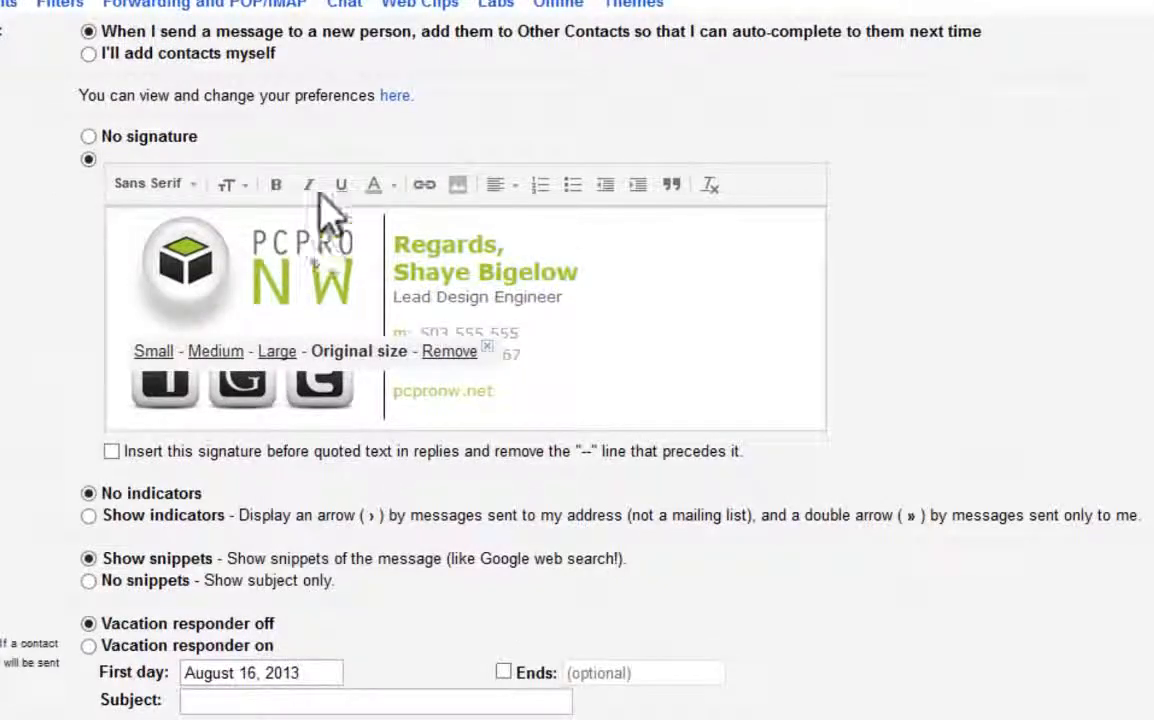
{"action": "left_click", "coordinate": [424, 188]}
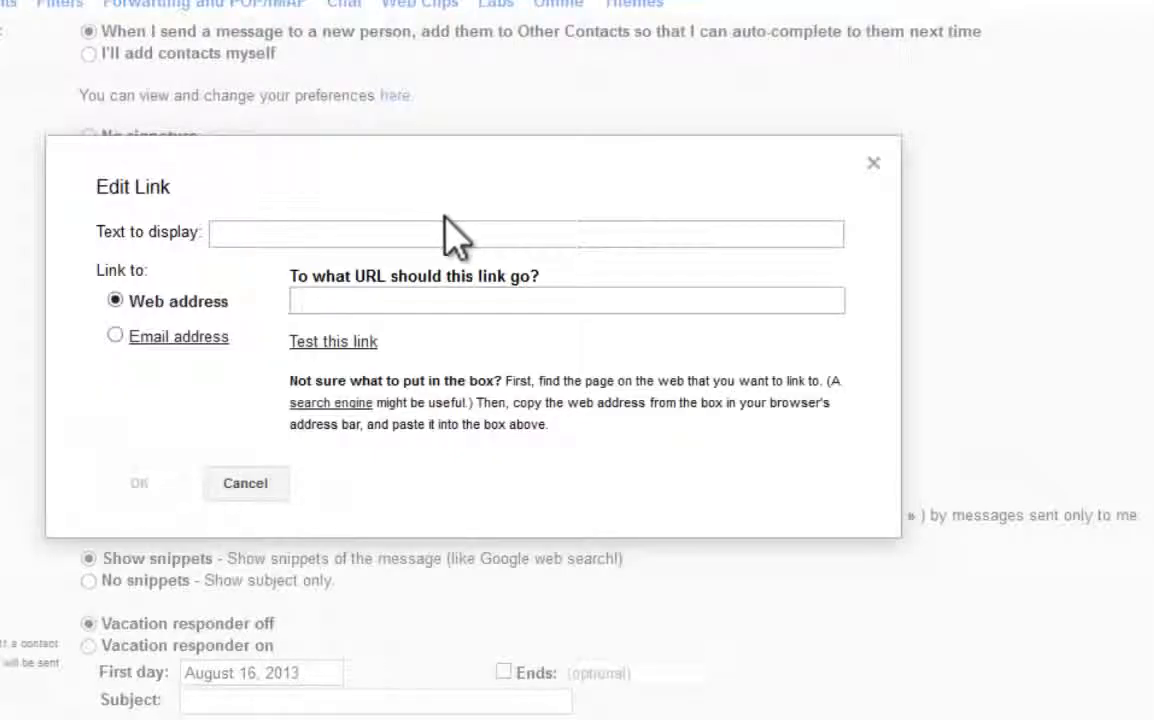
{"action": "type", "text": "pc"}
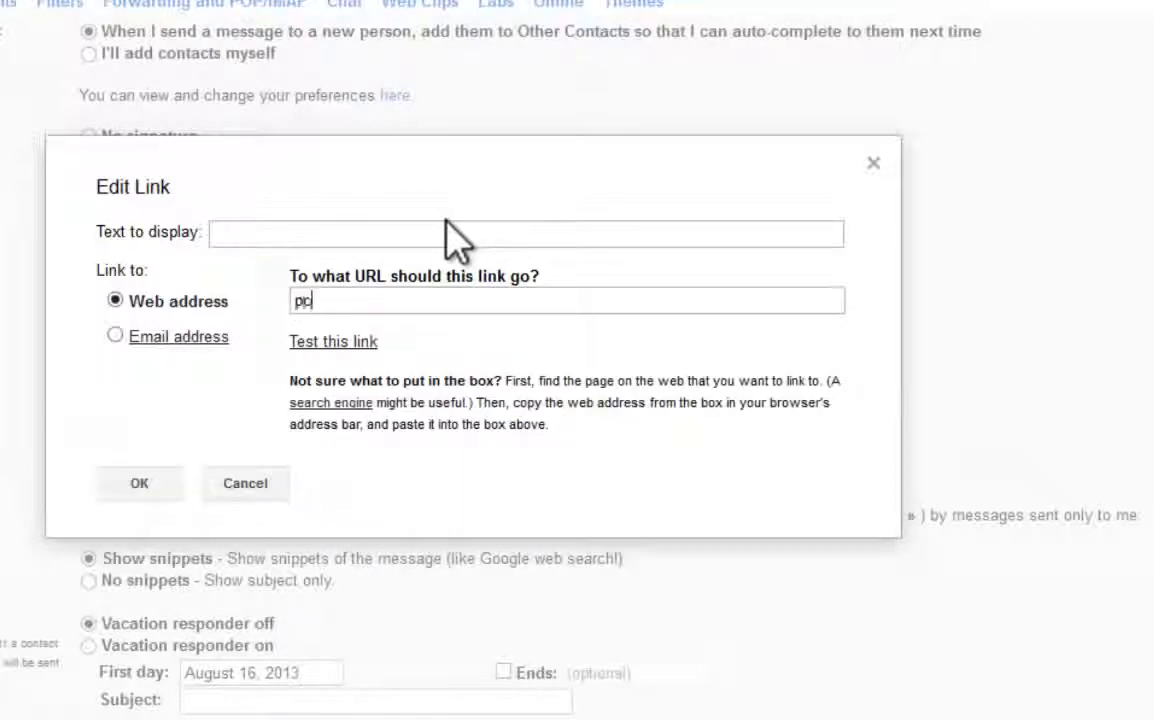
{"action": "type", "text": "pronw.net"}
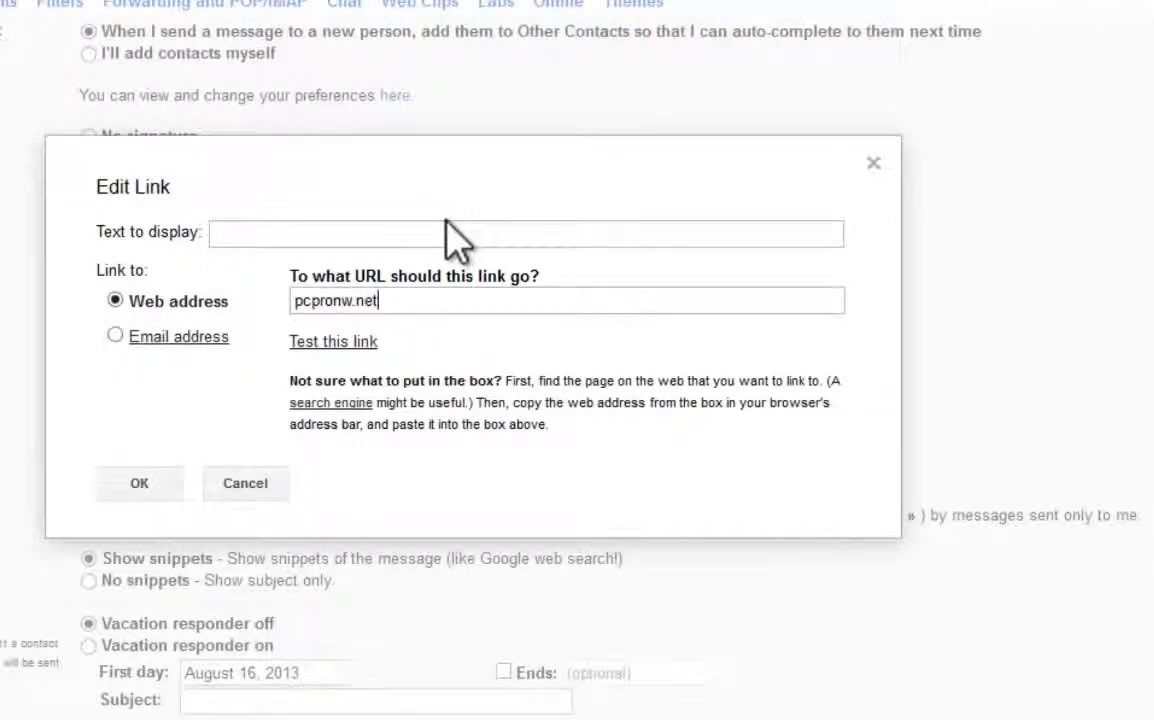
{"action": "left_click", "coordinate": [138, 481]}
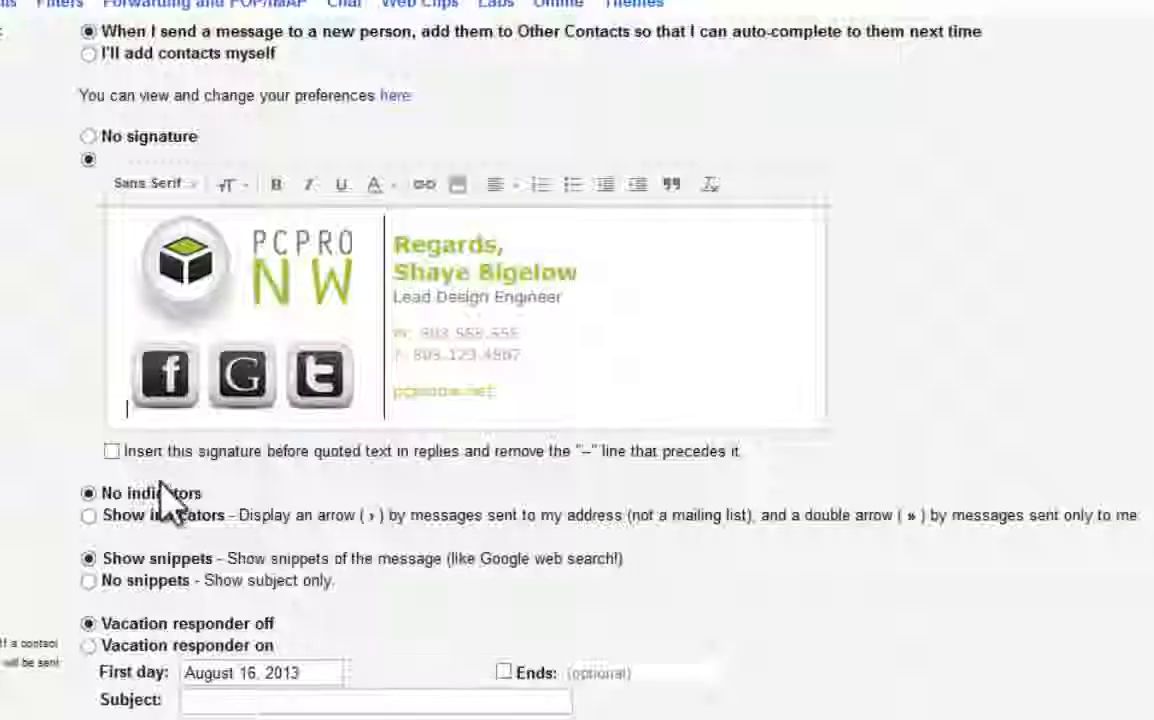
{"action": "left_click", "coordinate": [283, 264]}
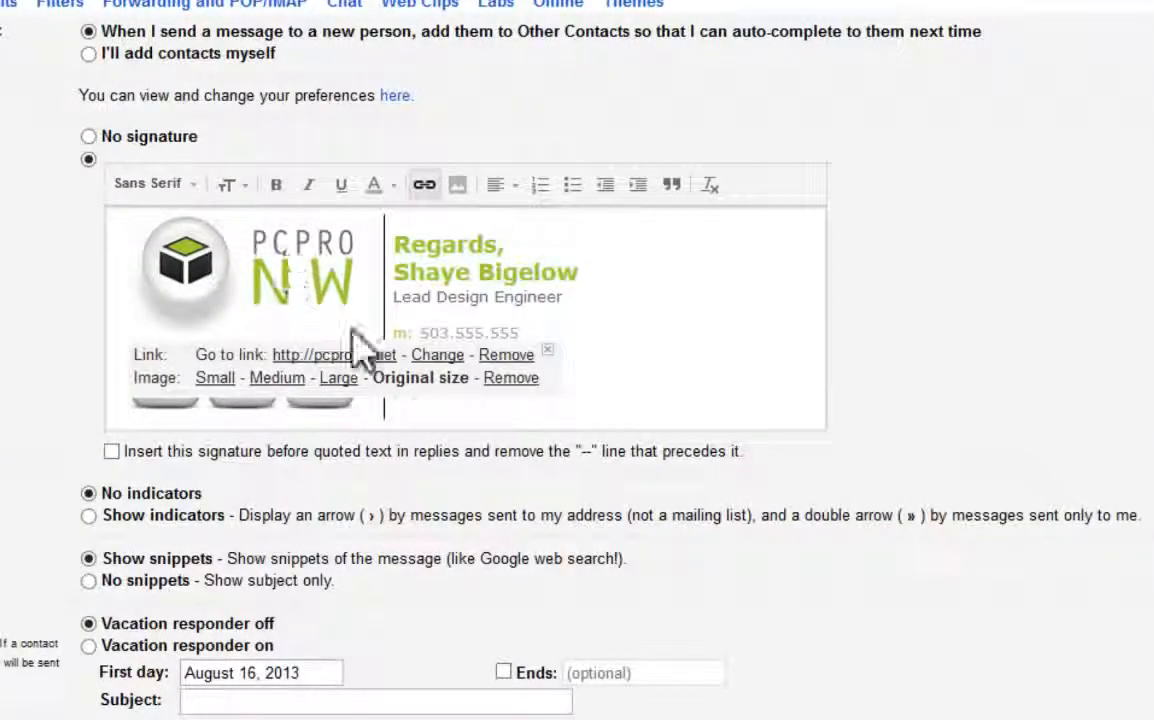
{"action": "left_click", "coordinate": [542, 271]}
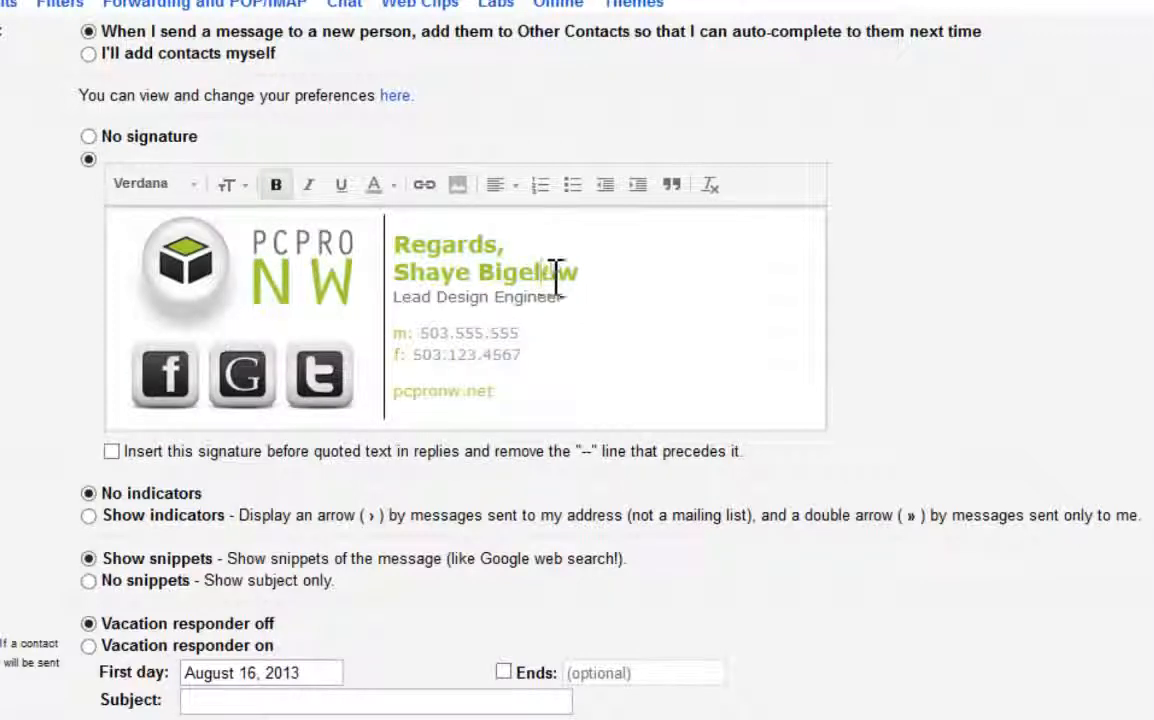
- Link the Facebook icon in the signature to the web address facebook.com/pcpronw
{"action": "left_click", "coordinate": [172, 388]}
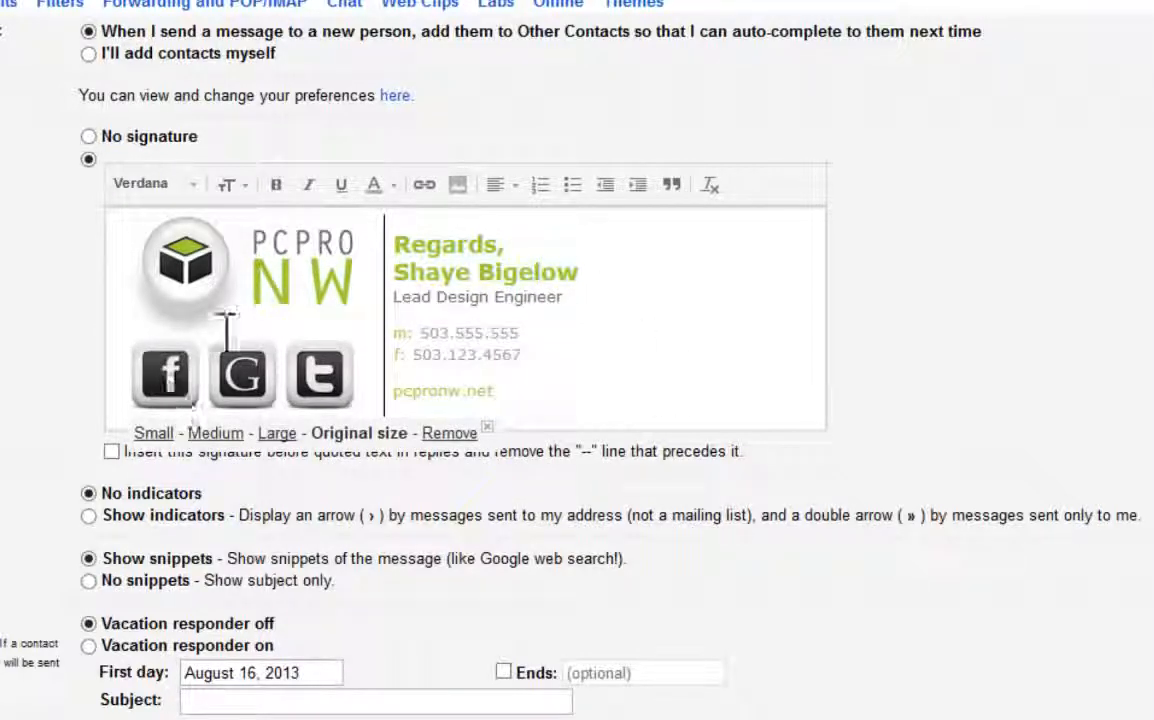
{"action": "left_click", "coordinate": [424, 185]}
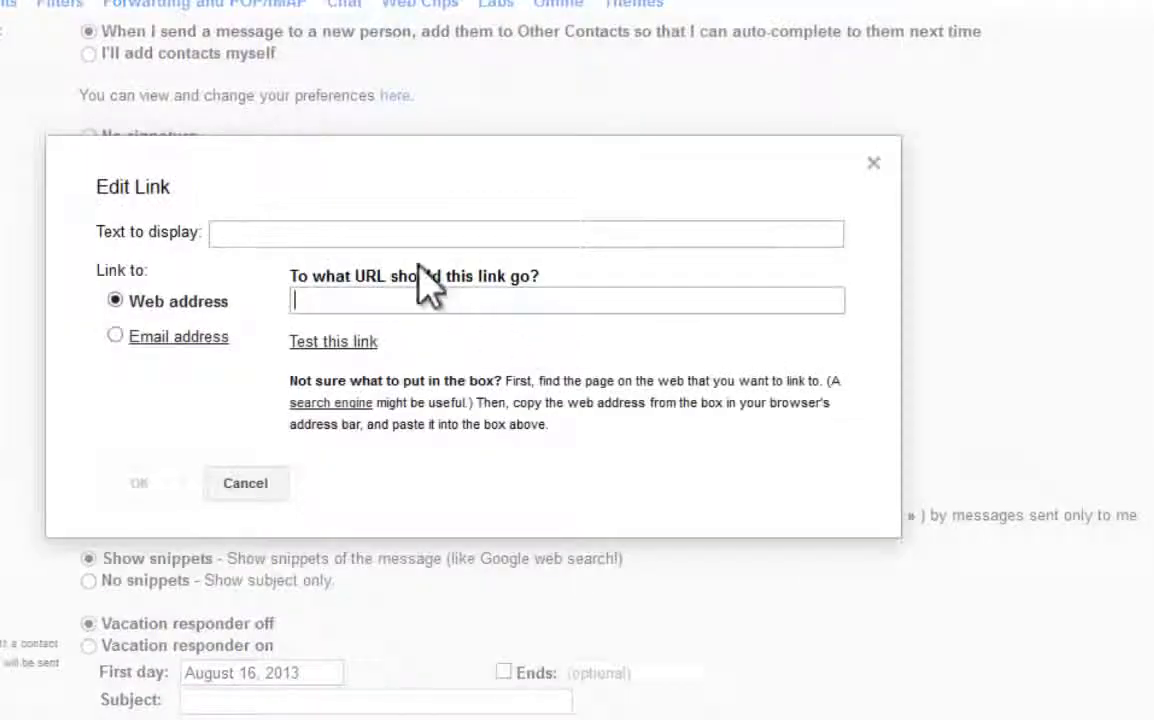
{"action": "type", "text": "fa"}
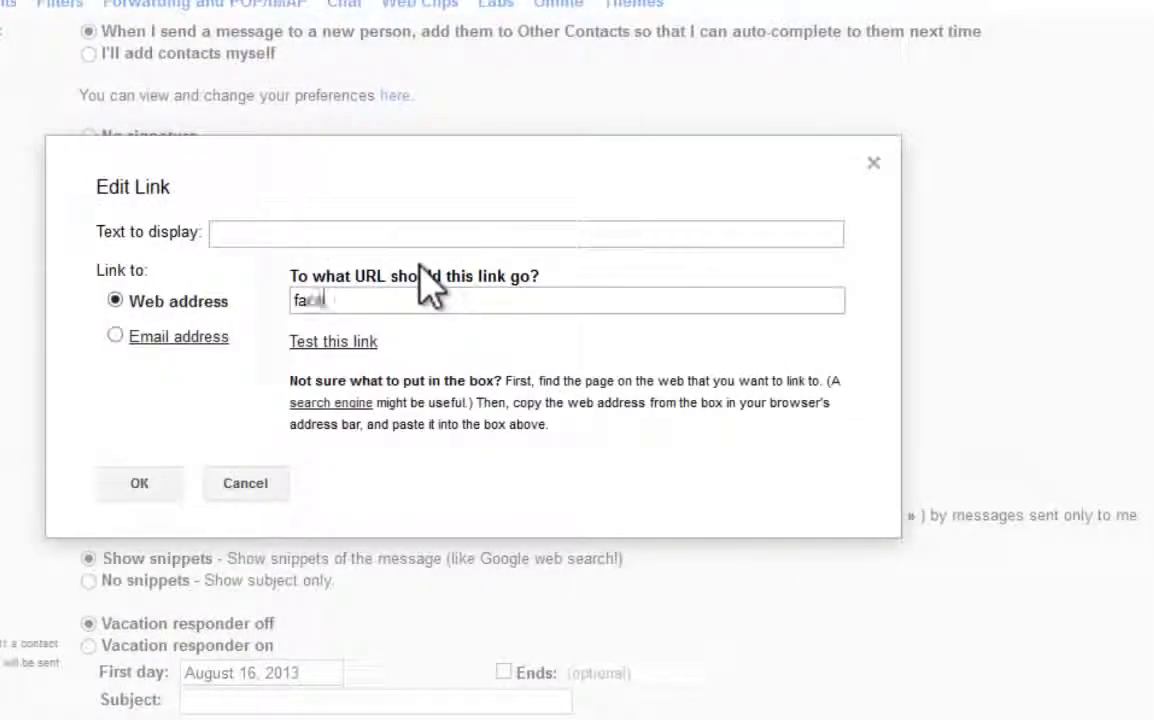
{"action": "type", "text": "cebo"}
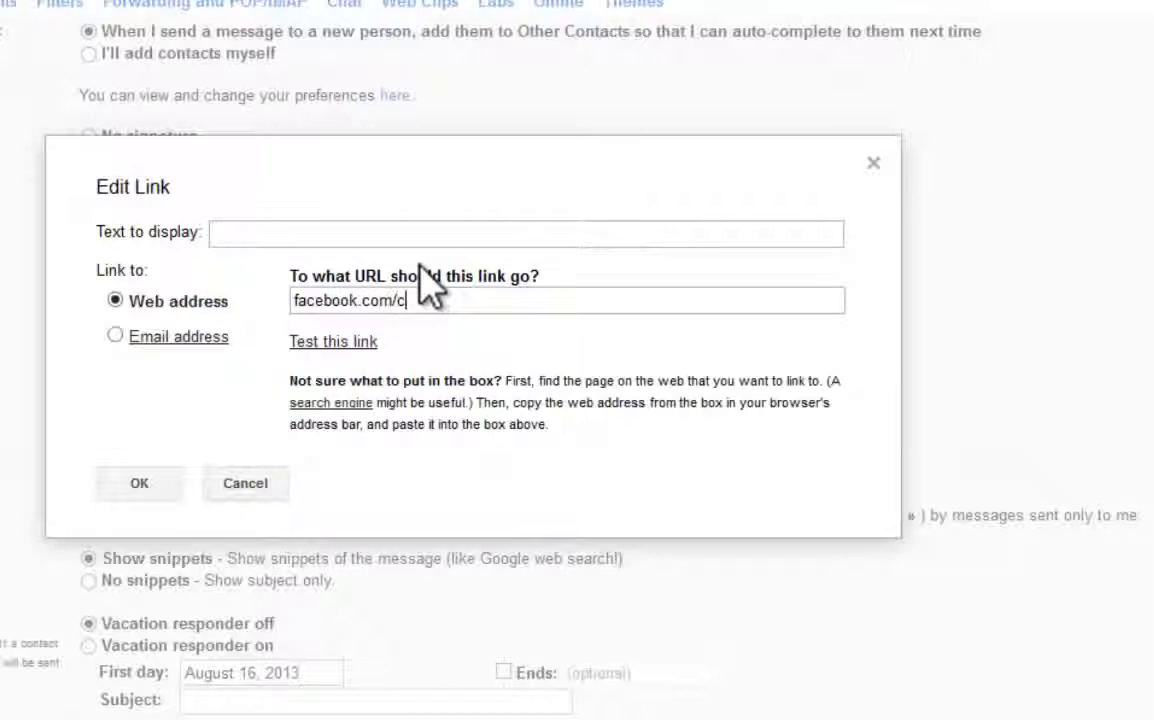
{"action": "type", "text": "ok.com/pcp"}
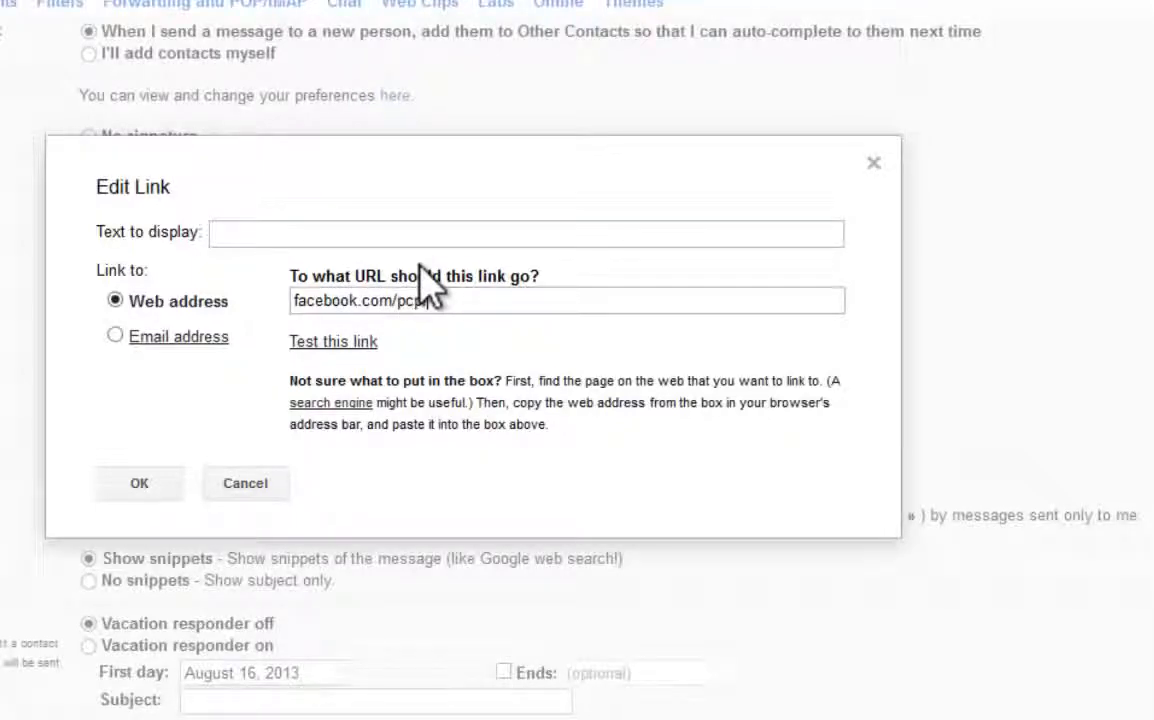
{"action": "type", "text": "ronw"}
{"action": "left_click", "coordinate": [120, 484]}
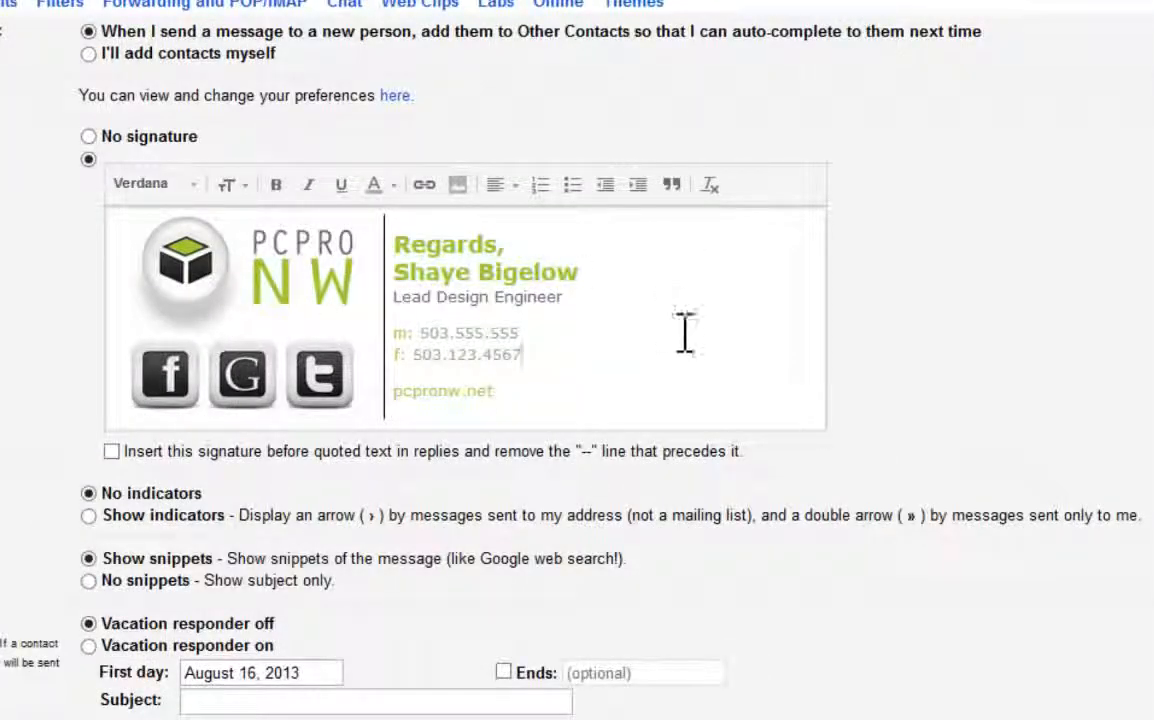
- Try to save the Gmail settings changes with the new signature
{"action": "scroll", "coordinate": [520, 360], "scroll_direction": "down", "scroll_amount": 6}
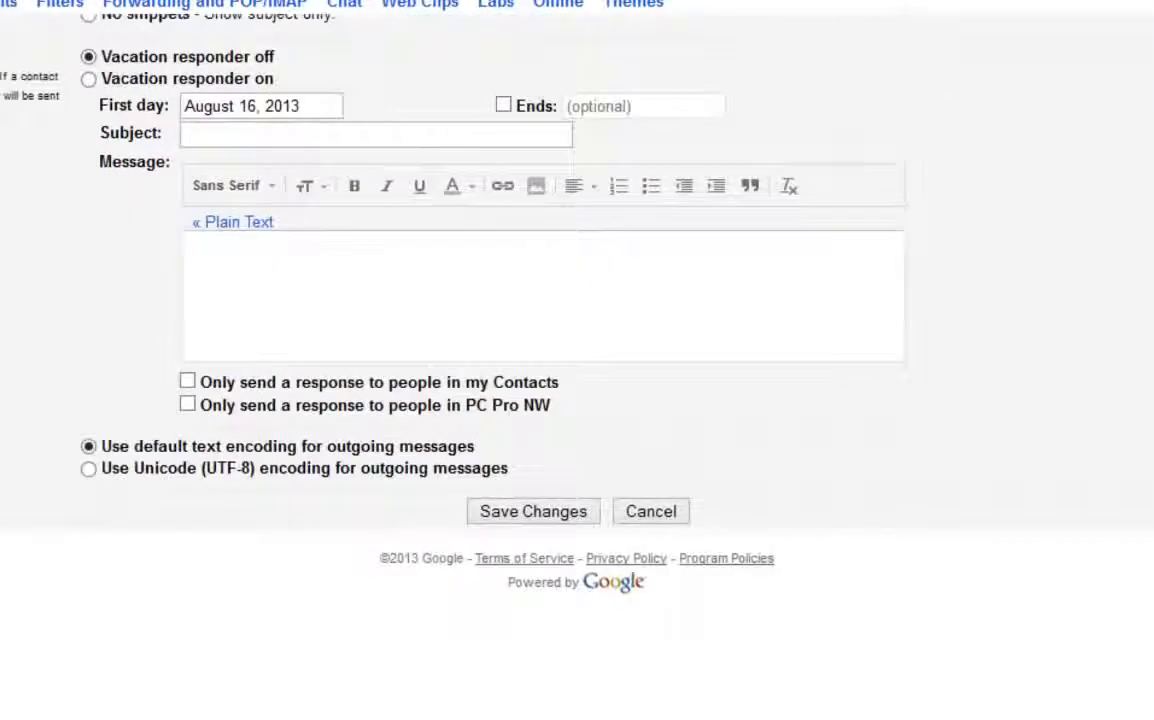
{"action": "left_click", "coordinate": [556, 520]}
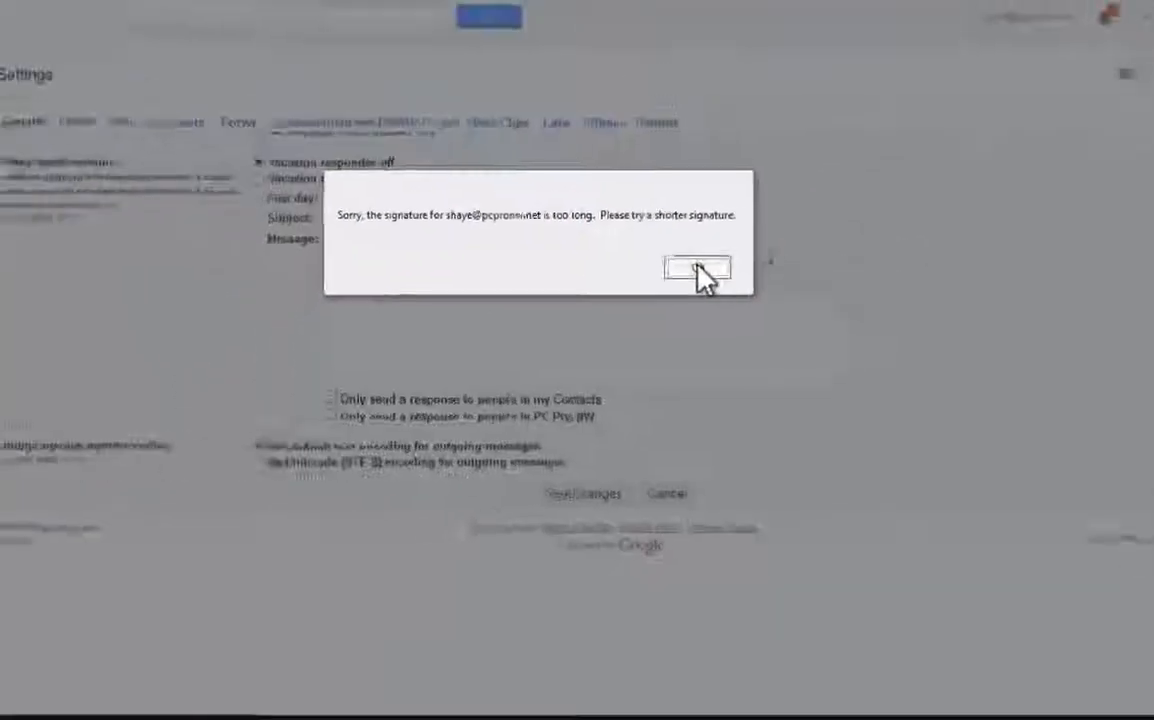
- Dismiss the signature length warning, cut the entire signature content and paste it back into the signature box
{"action": "left_click", "coordinate": [691, 201]}
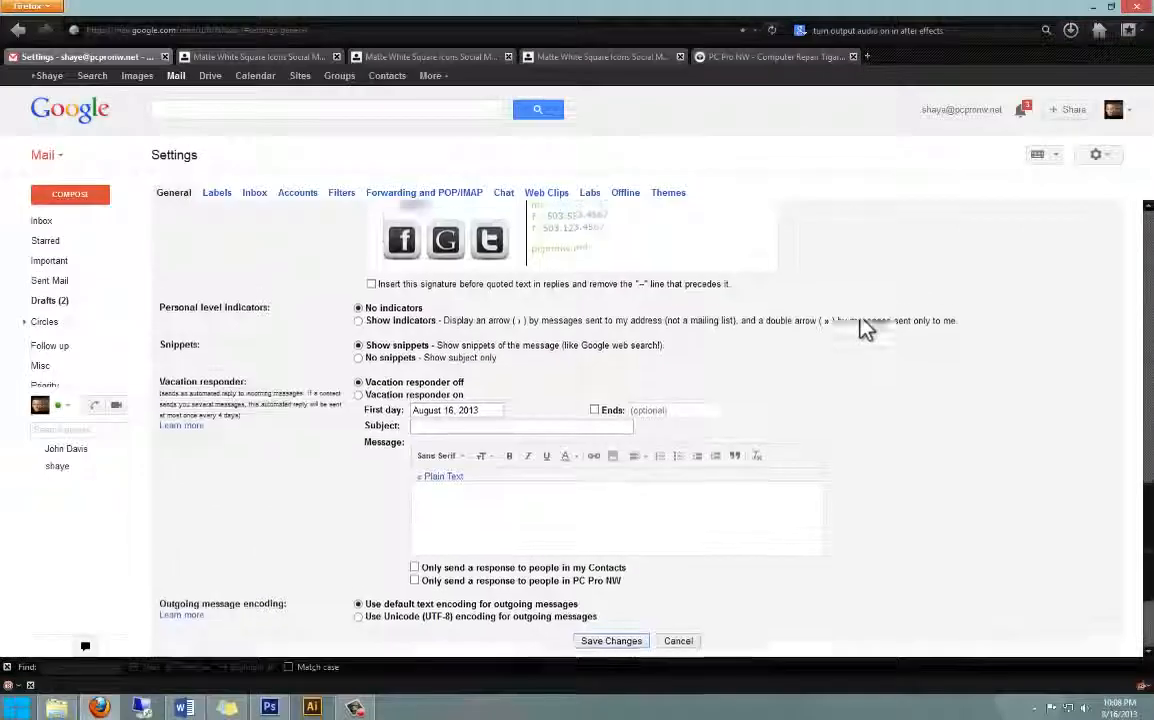
{"action": "scroll", "coordinate": [867, 330], "scroll_direction": "up", "scroll_amount": 3}
{"action": "triple_click", "coordinate": [677, 396]}
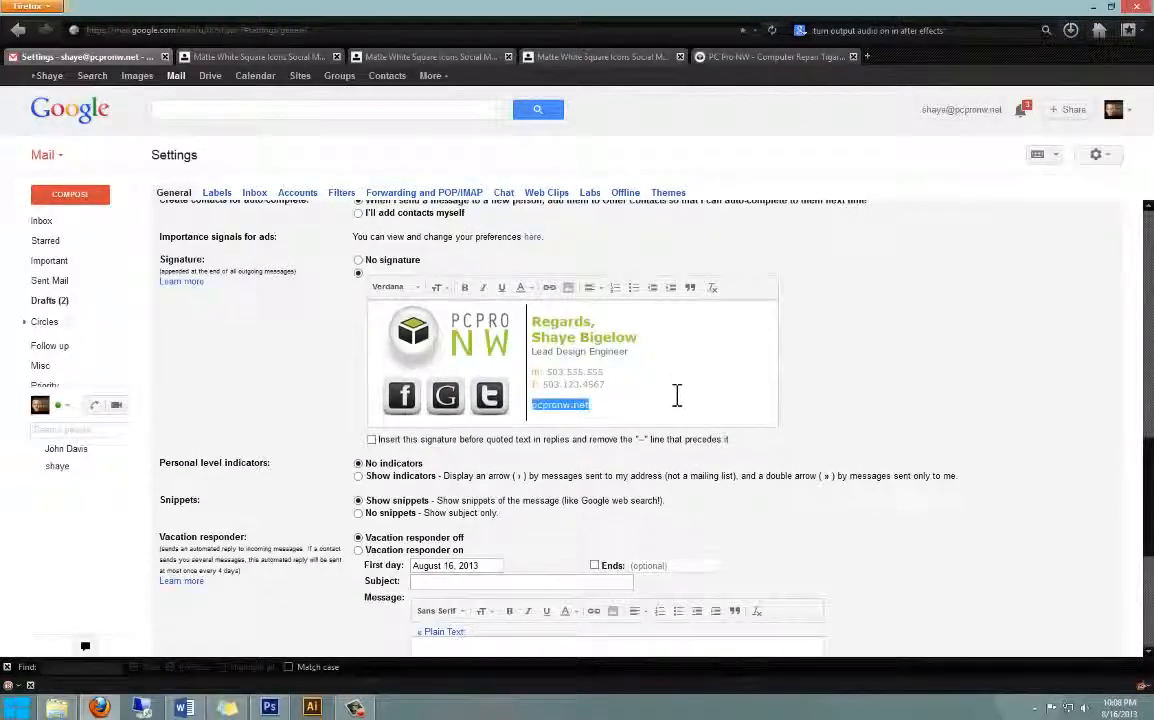
{"action": "key", "text": "ctrl+a"}
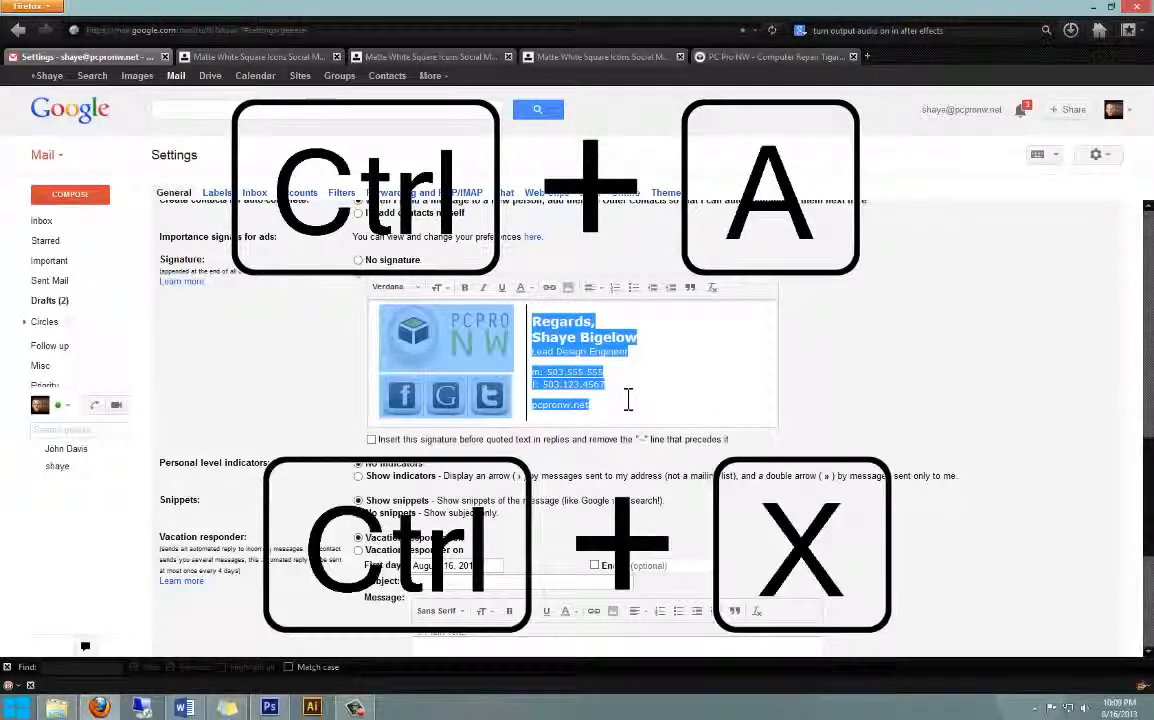
{"action": "key", "text": "ctrl+x"}
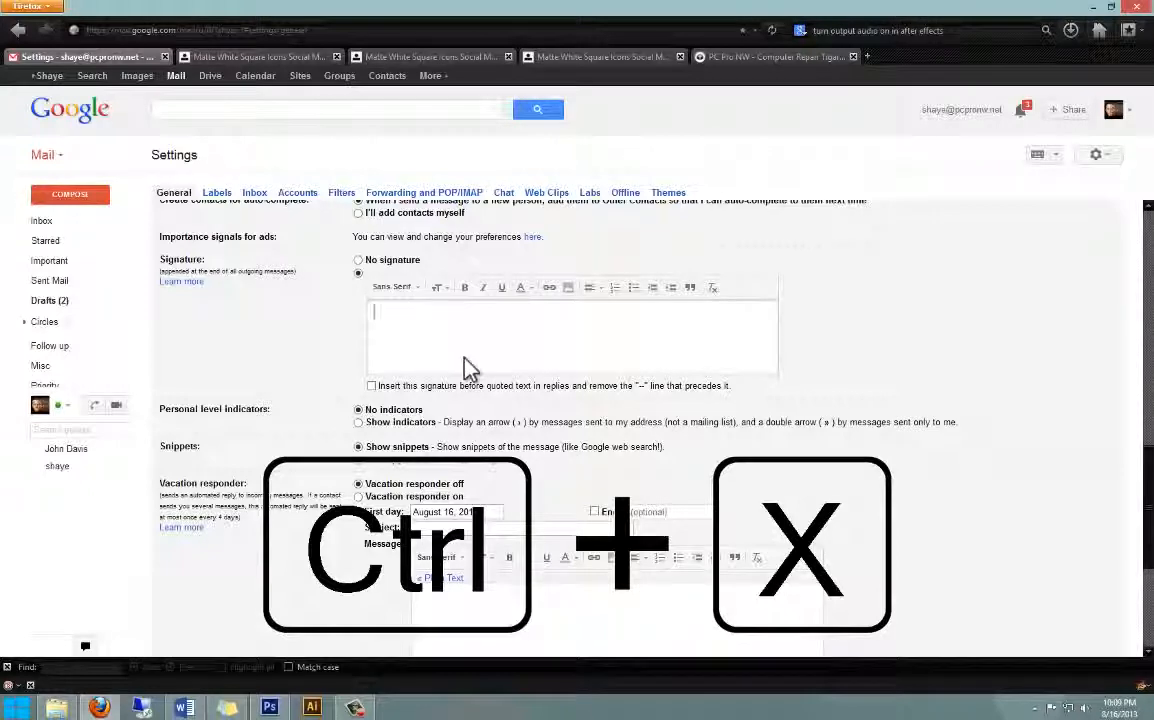
{"action": "key", "text": "ctrl+v"}
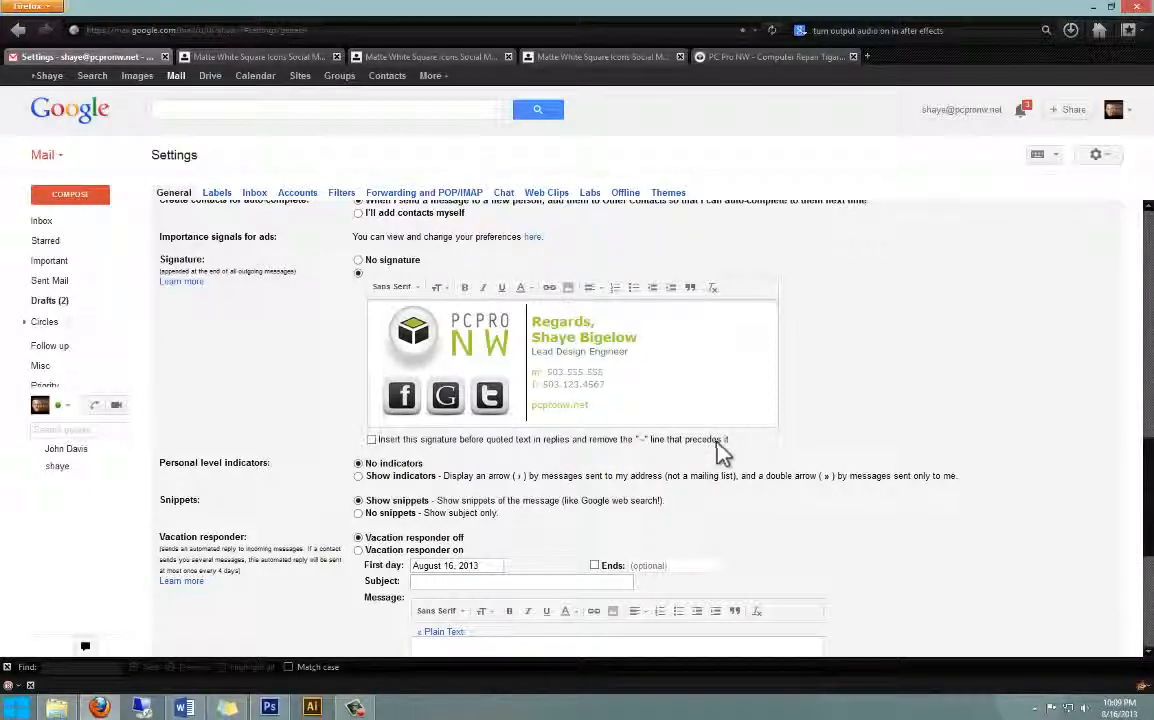
- Save the Gmail settings changes with the re-pasted signature
{"action": "scroll", "coordinate": [960, 460], "scroll_direction": "down", "scroll_amount": 1}
{"action": "scroll", "coordinate": [968, 472], "scroll_direction": "down", "scroll_amount": 5}
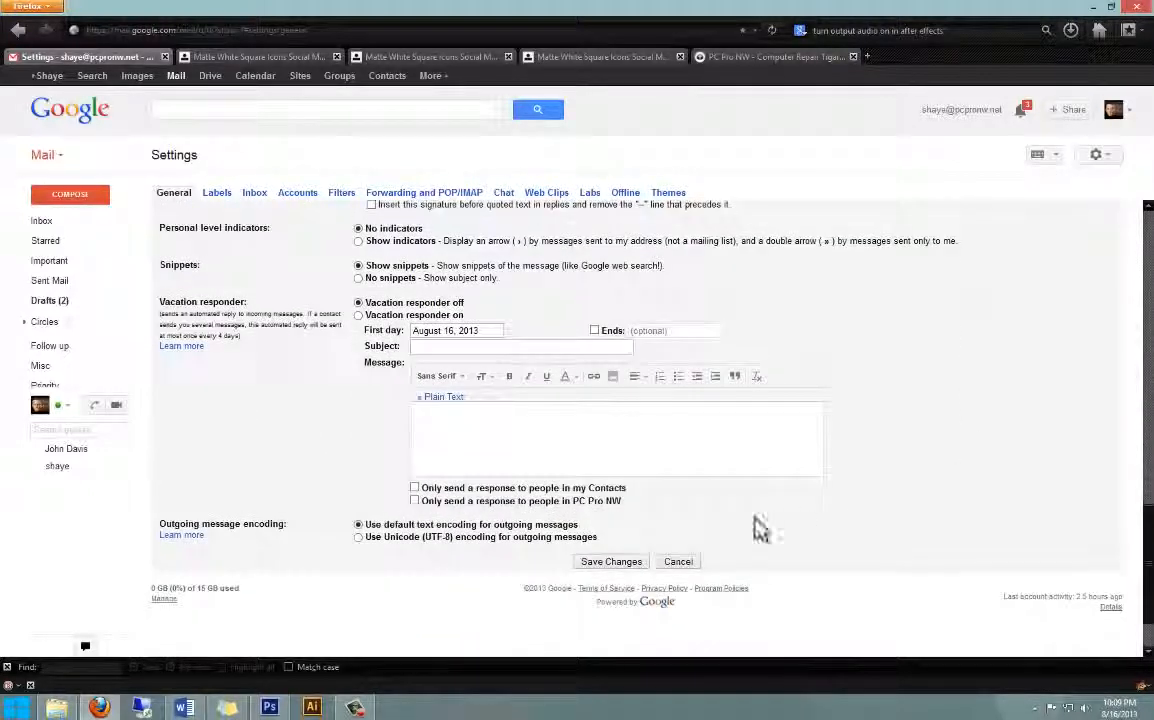
{"action": "left_click", "coordinate": [618, 563]}
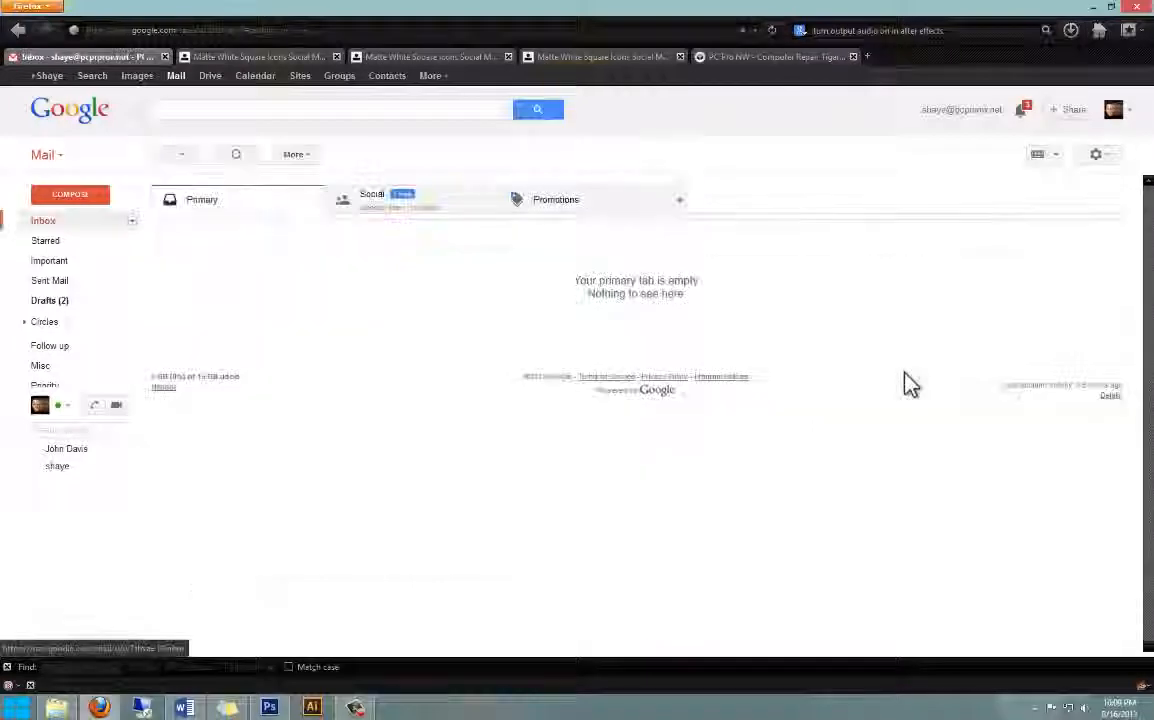
- Compose a new message to check how the signature appears, and close the empty message
{"action": "left_click", "coordinate": [70, 196]}
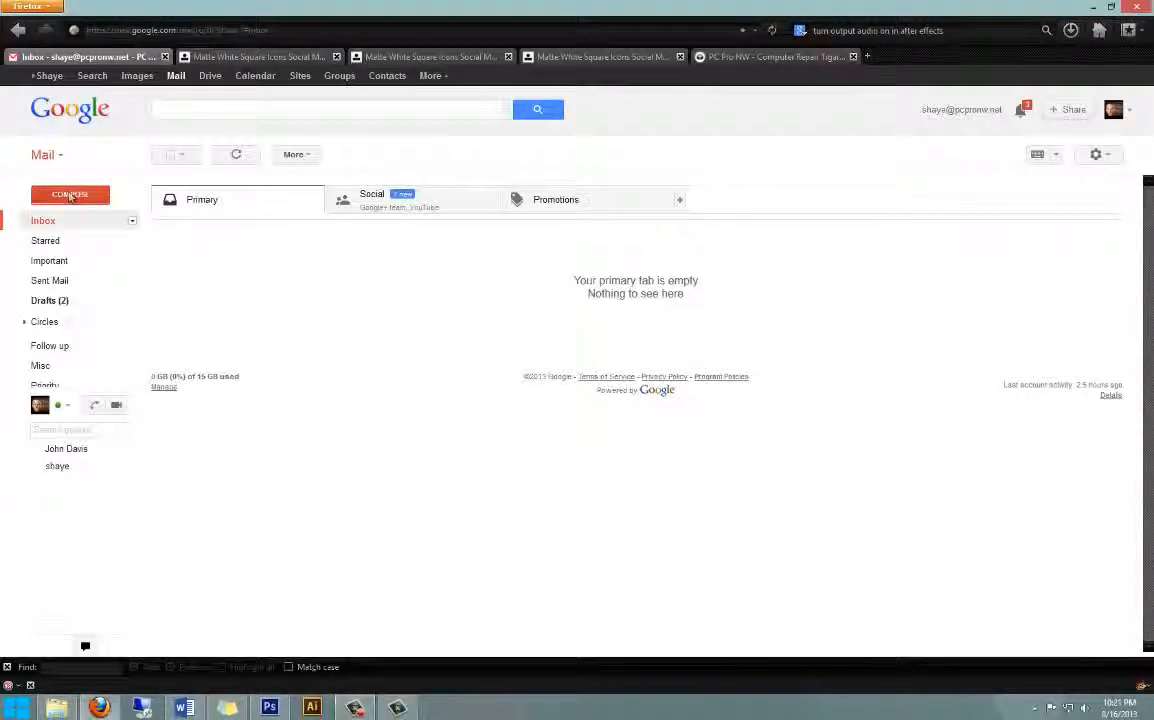
{"action": "left_click", "coordinate": [70, 196]}
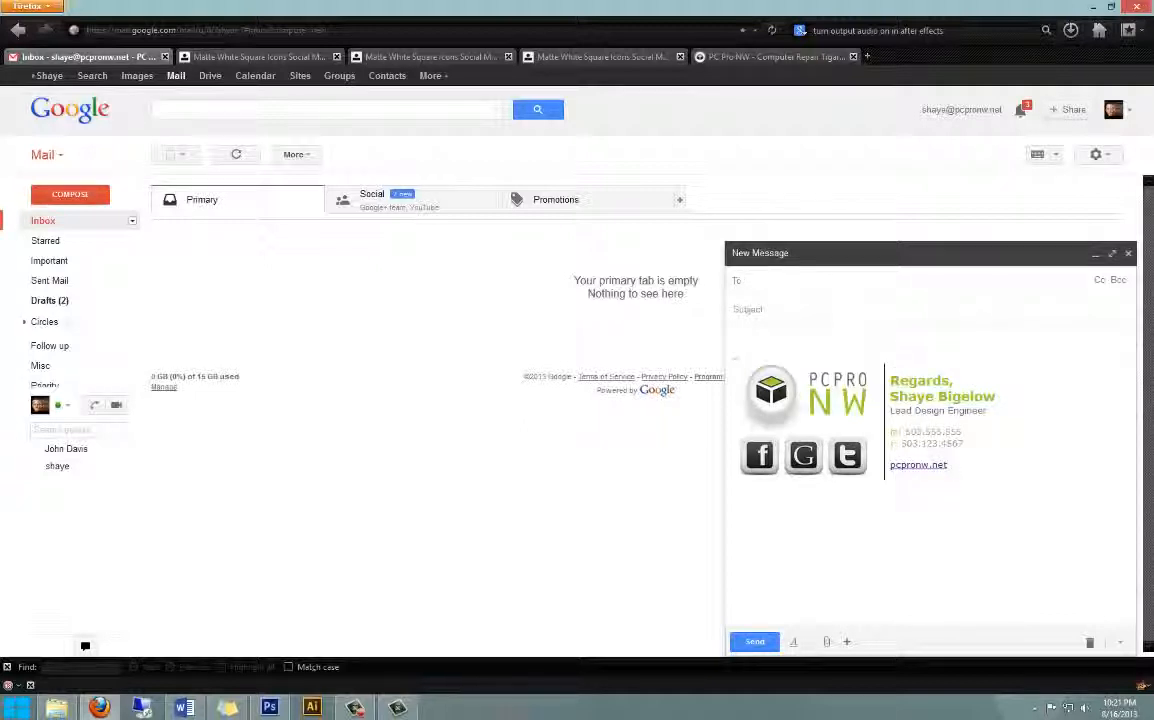
{"action": "left_click", "coordinate": [1128, 254]}
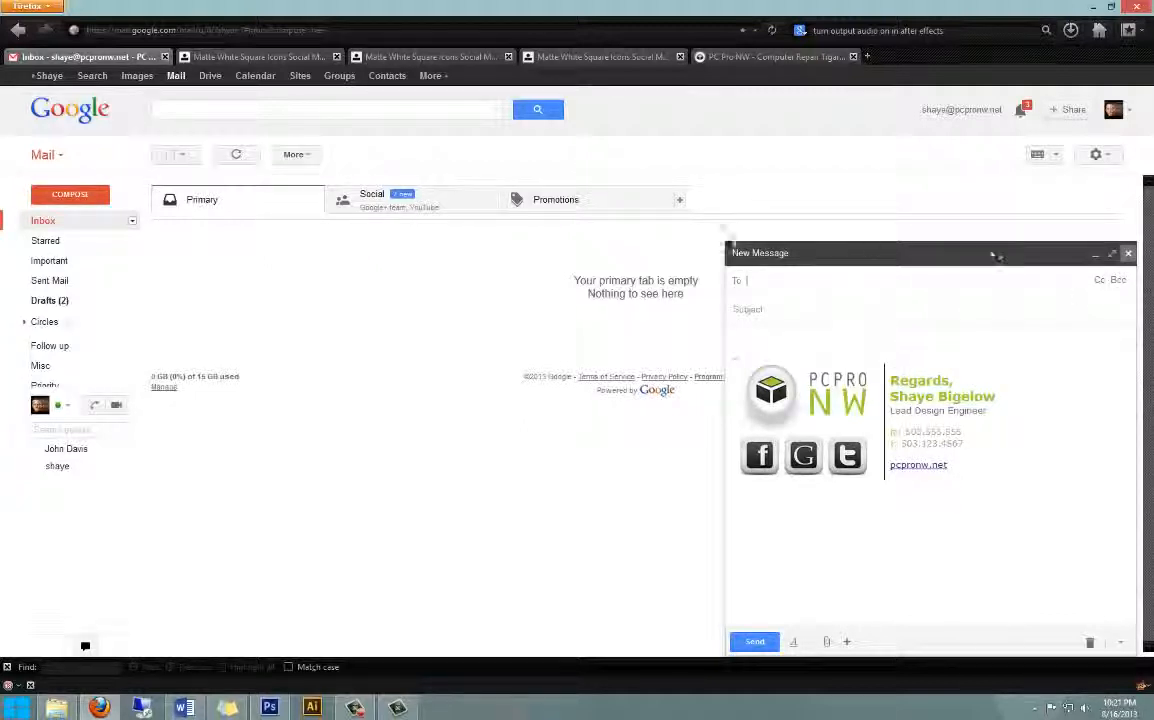
- Reopen the Gmail general settings and remove the hyperlink from the pcpronw.net text in the signature
{"action": "left_click", "coordinate": [1096, 154]}
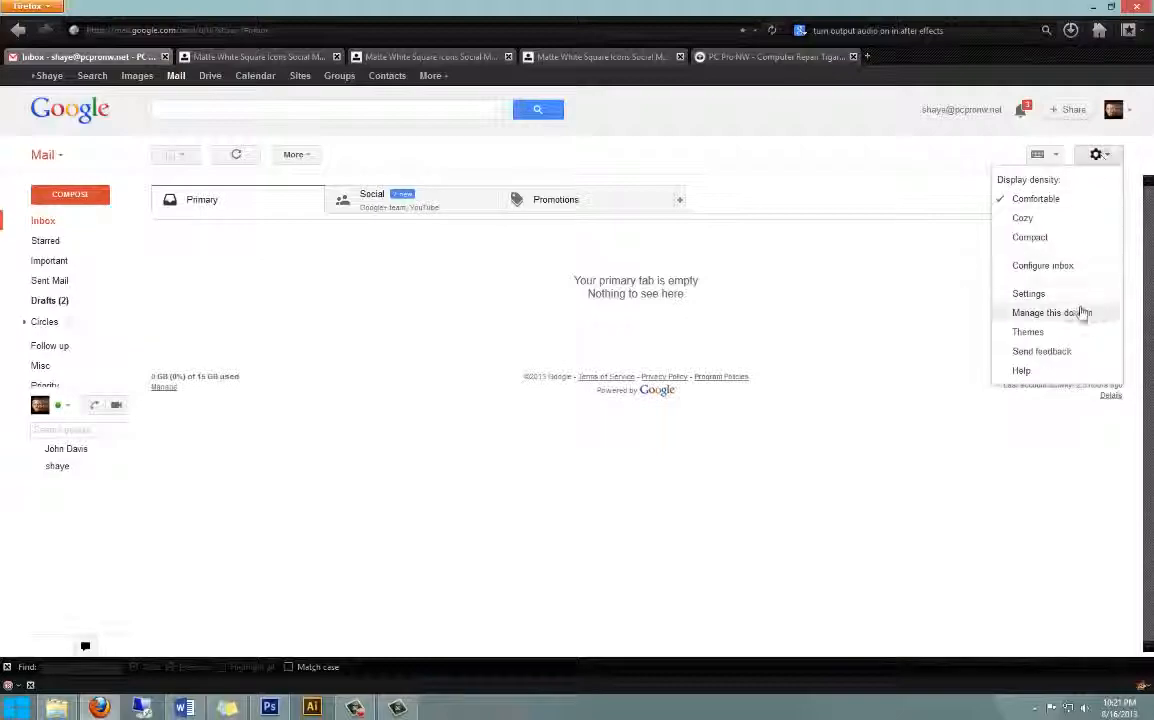
{"action": "left_click", "coordinate": [1030, 293]}
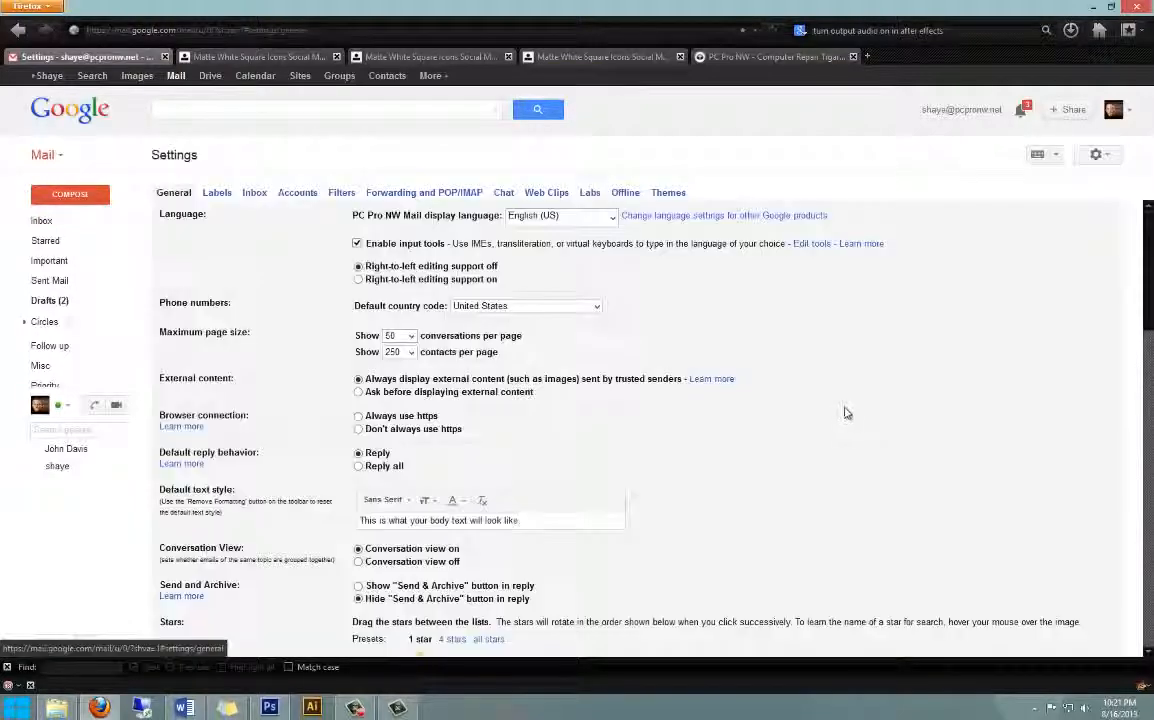
{"action": "scroll", "coordinate": [798, 479], "scroll_direction": "down", "scroll_amount": 10}
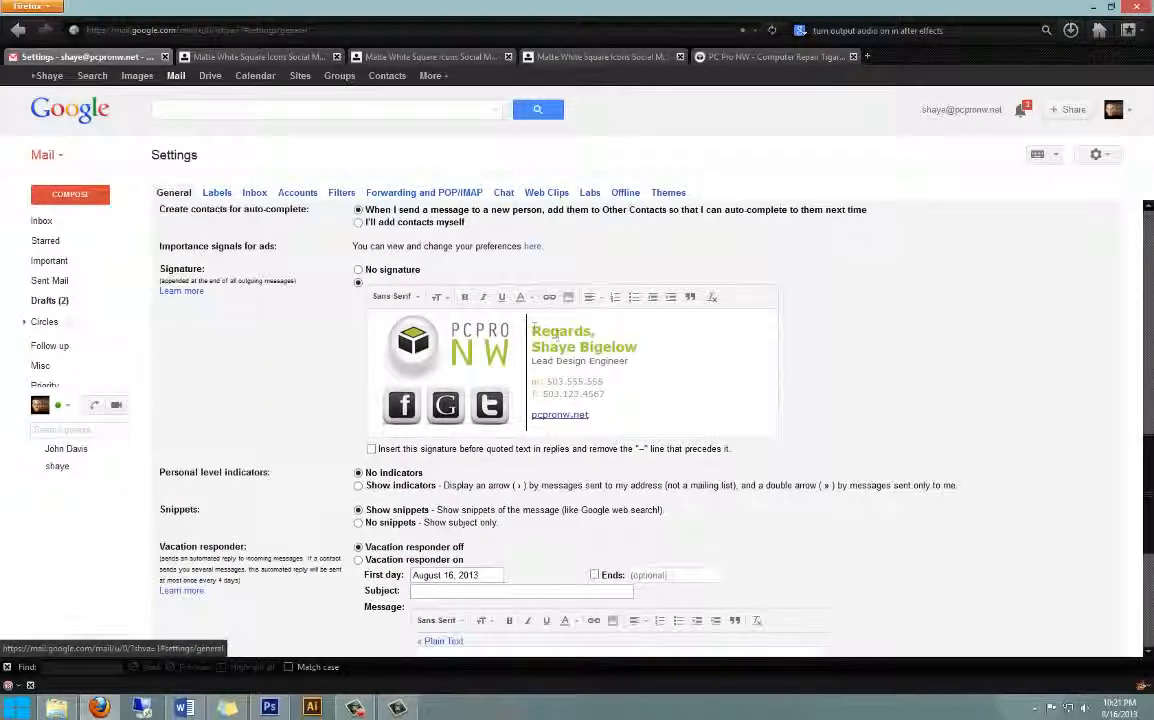
{"action": "left_click", "coordinate": [582, 395]}
{"action": "key", "text": "BackSpace"}
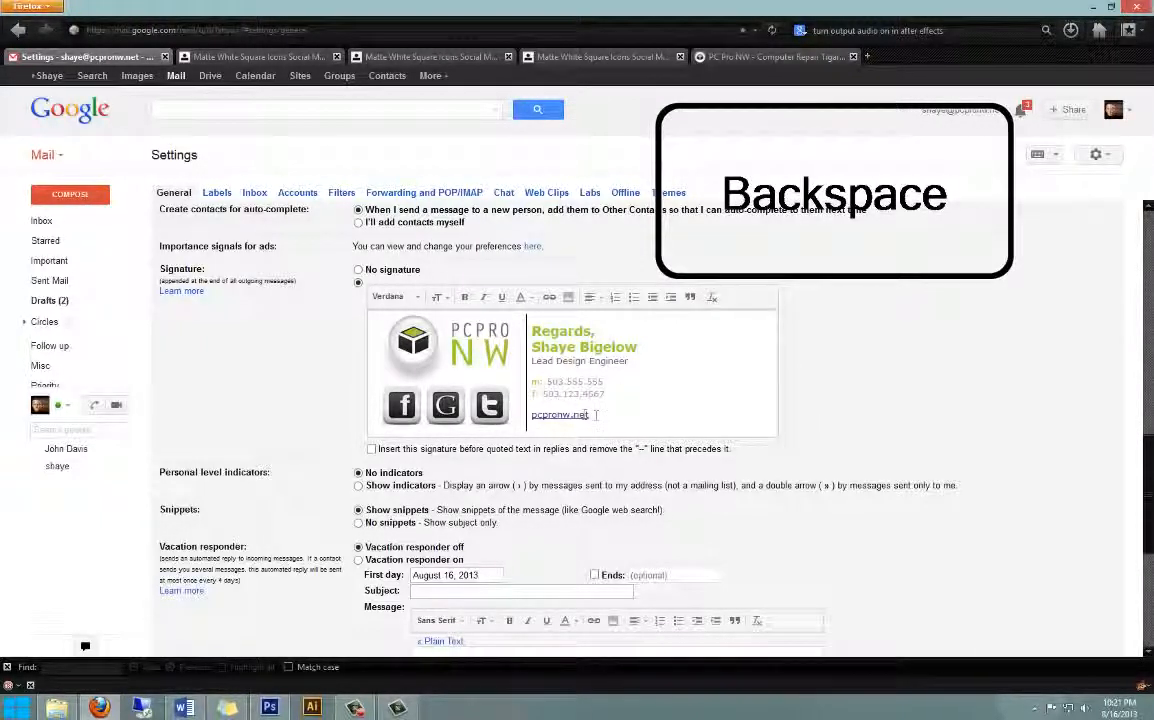
{"action": "left_click_drag", "start_coordinate": [606, 415], "coordinate": [534, 420]}
{"action": "scroll", "coordinate": [796, 455], "scroll_direction": "down", "scroll_amount": 3}
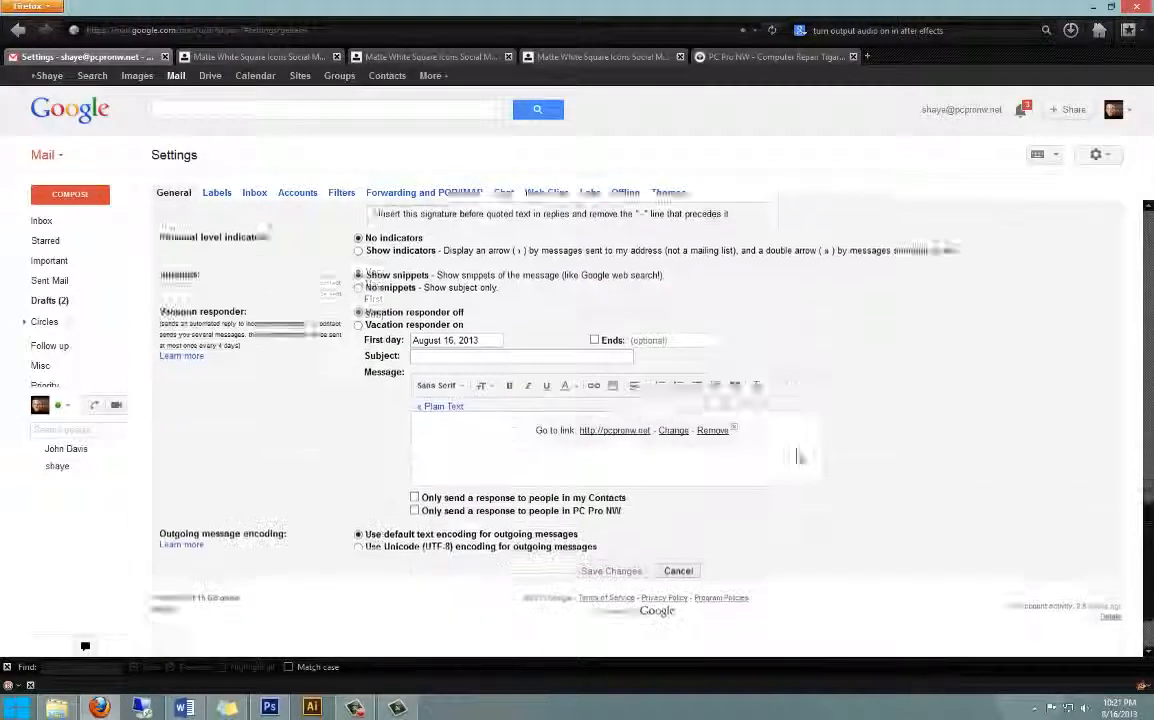
{"action": "scroll", "coordinate": [604, 489], "scroll_direction": "up", "scroll_amount": 2}
{"action": "scroll", "coordinate": [604, 489], "scroll_direction": "up", "scroll_amount": 2}
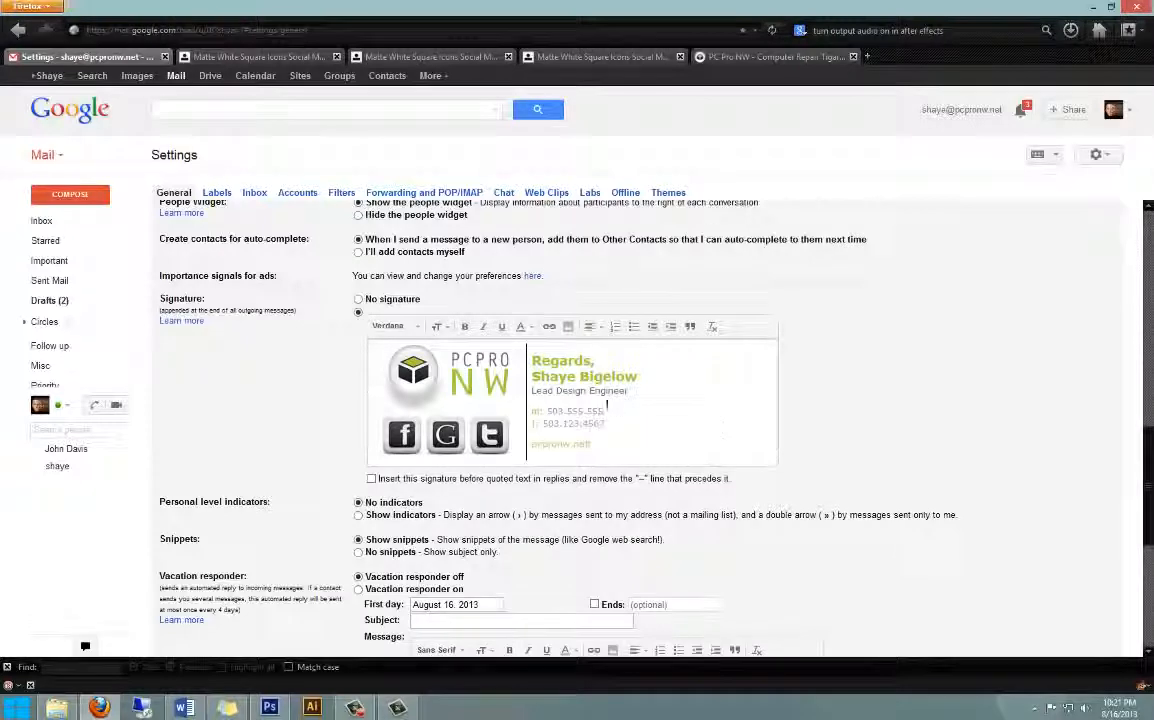
- Save the settings with the unlinked website text and check the signature in a new message
{"action": "scroll", "coordinate": [604, 466], "scroll_direction": "down", "scroll_amount": 4}
{"action": "left_click", "coordinate": [612, 483]}
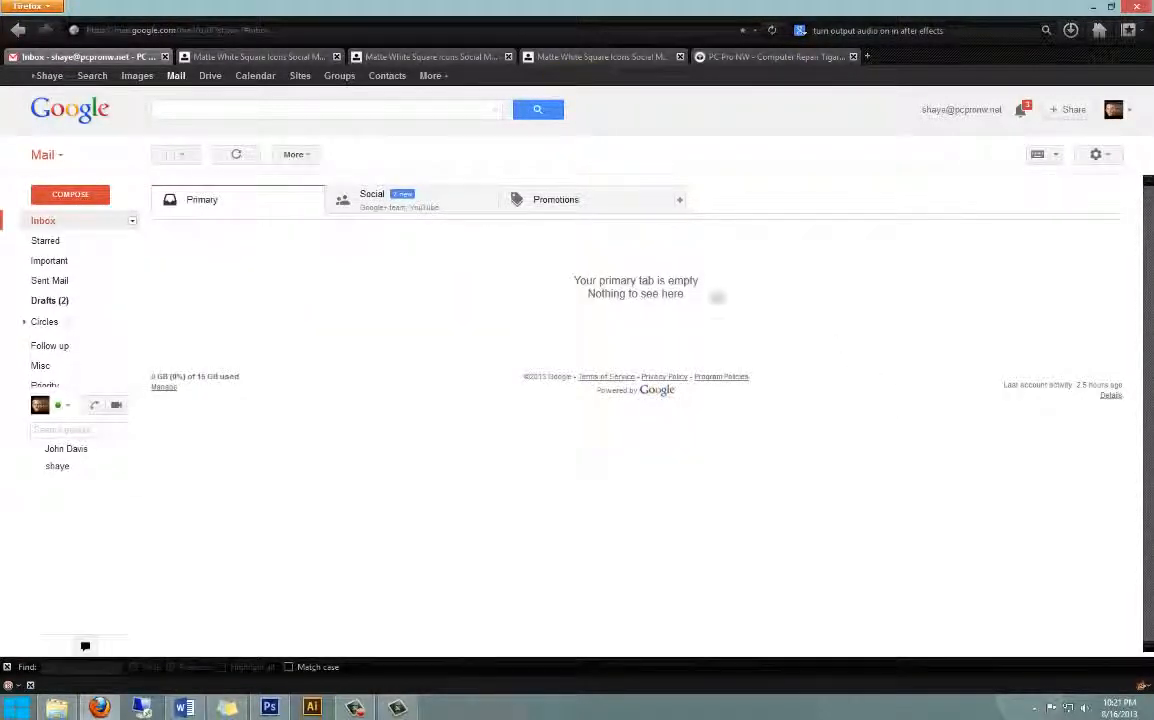
{"action": "key", "text": "c"}
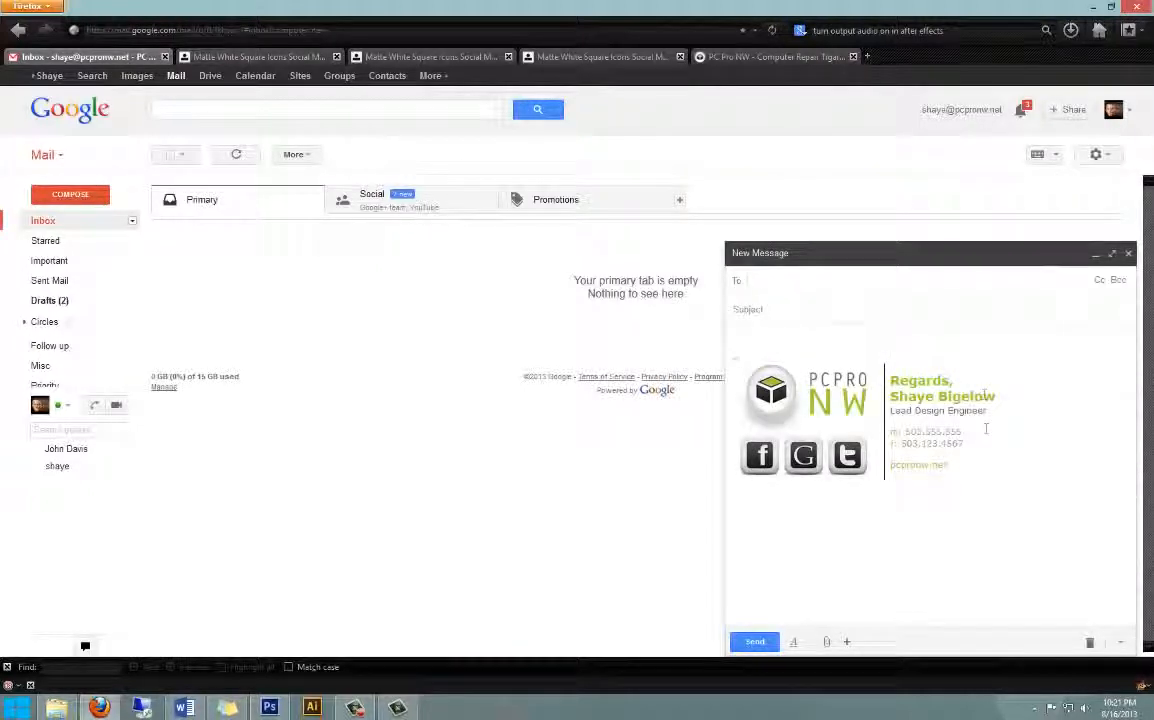